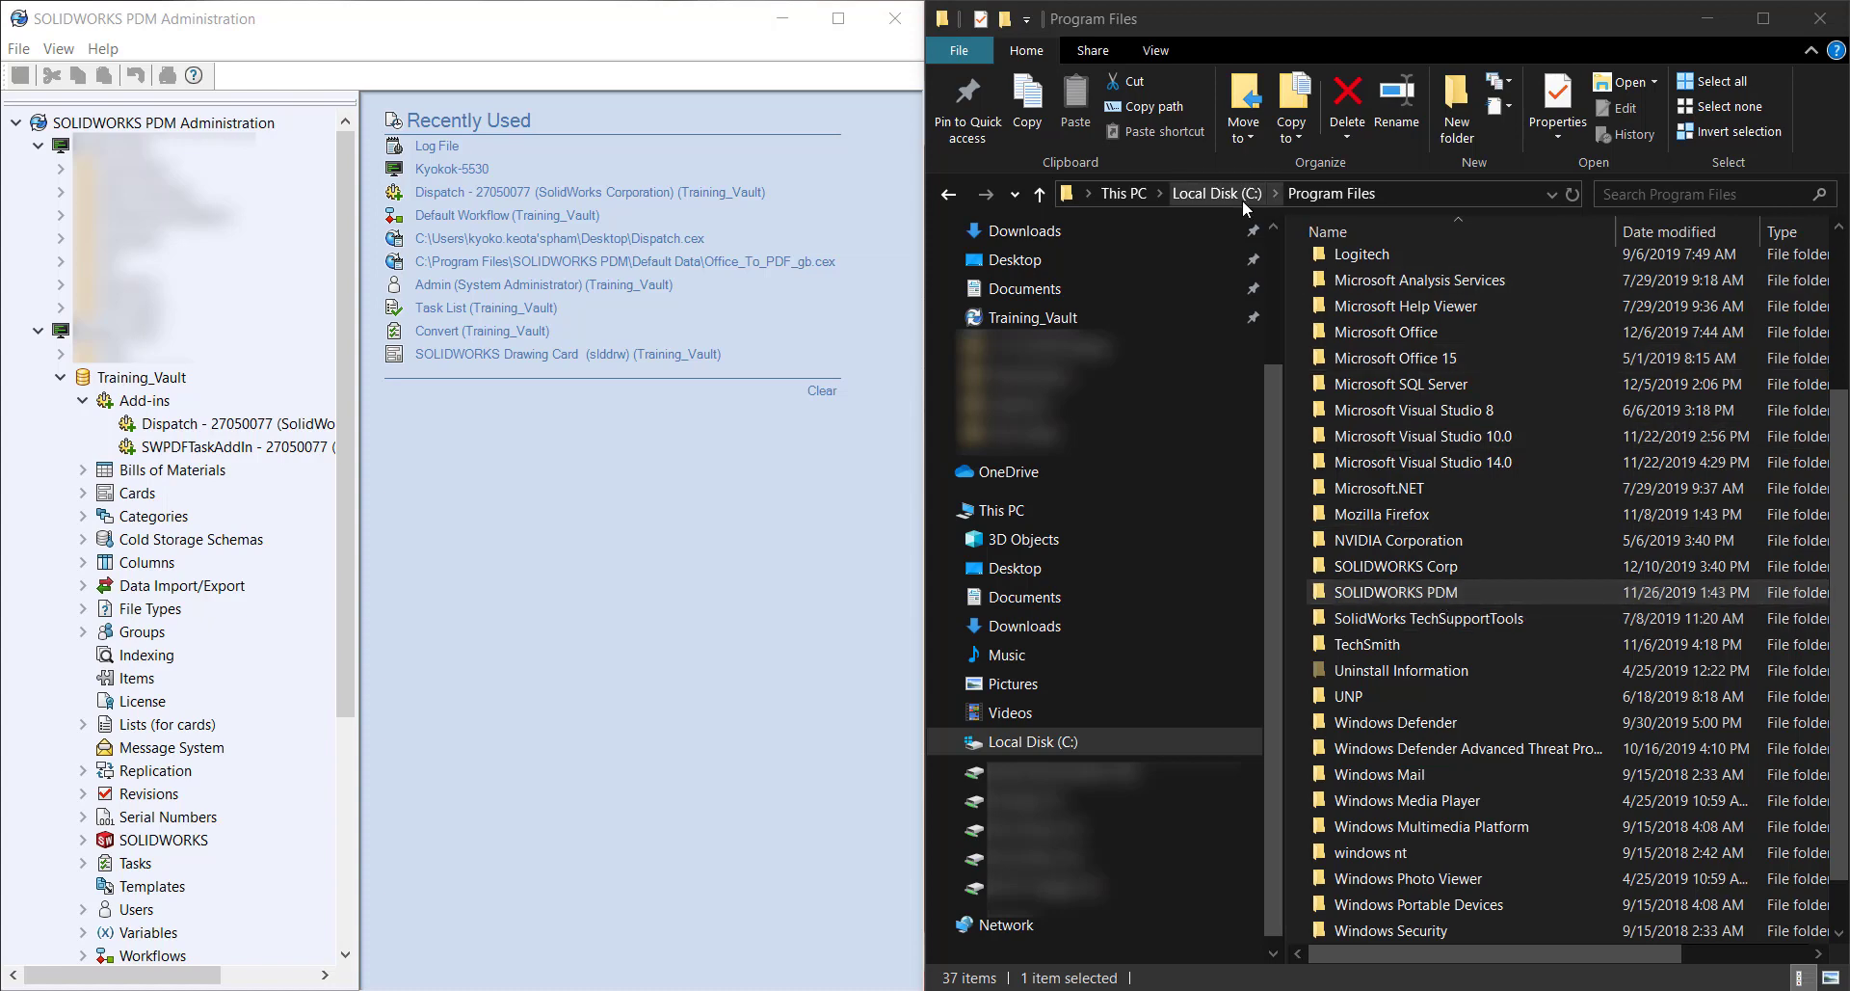
Open Dispatch.caf from the SOLIDWORKS PDM Default Data folder in the administration tool and add Dispatch to Training_Vault's add-ins
double_click(1466, 594)
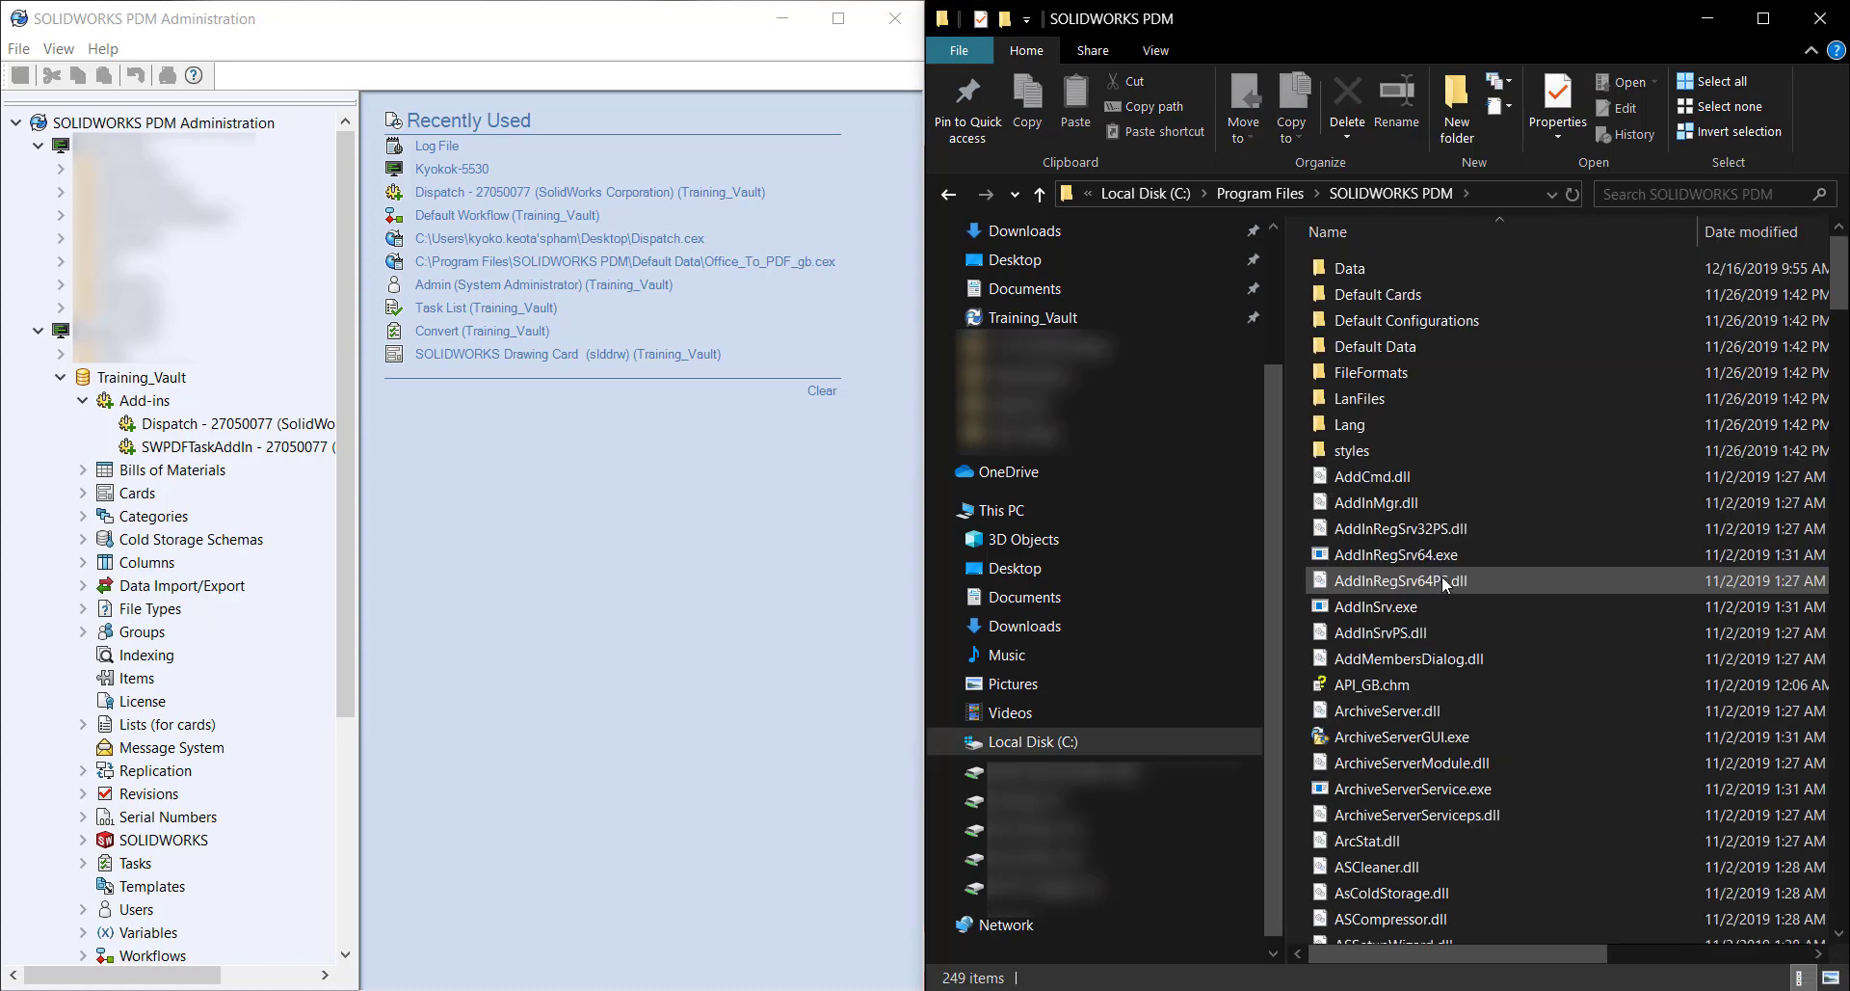
double_click(1402, 349)
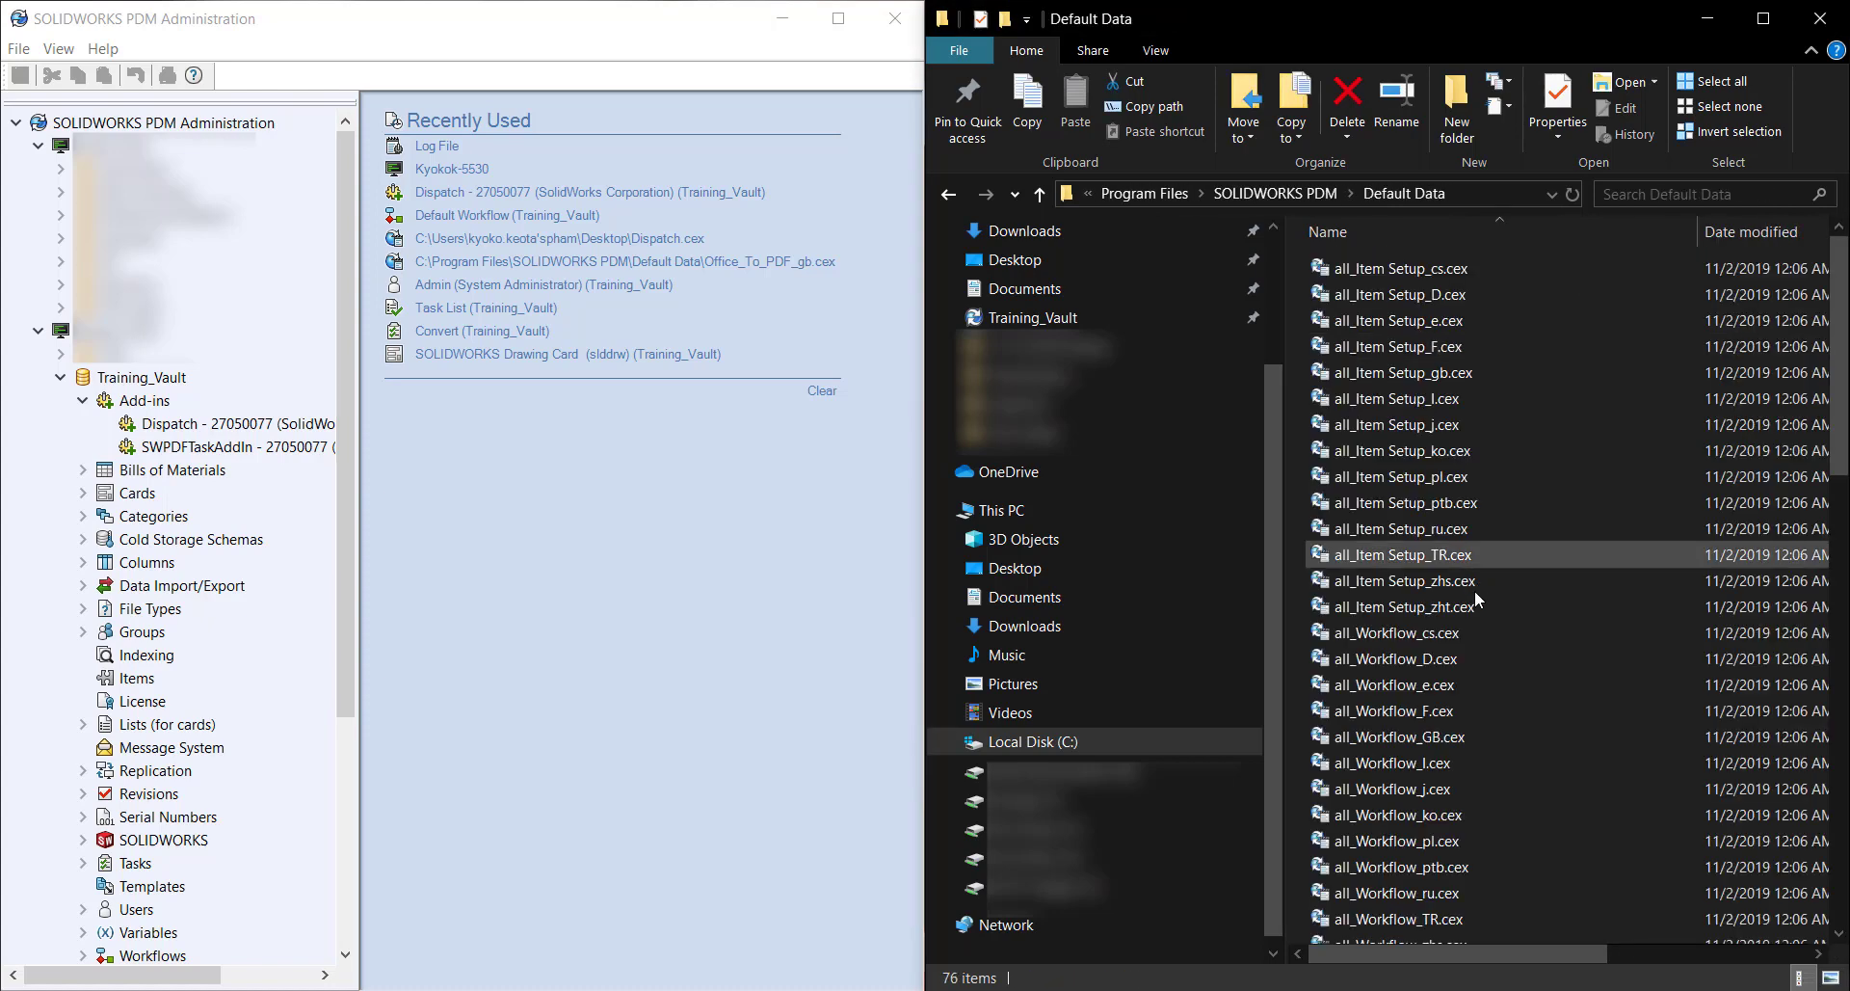
scroll(1388, 722, "down", 15)
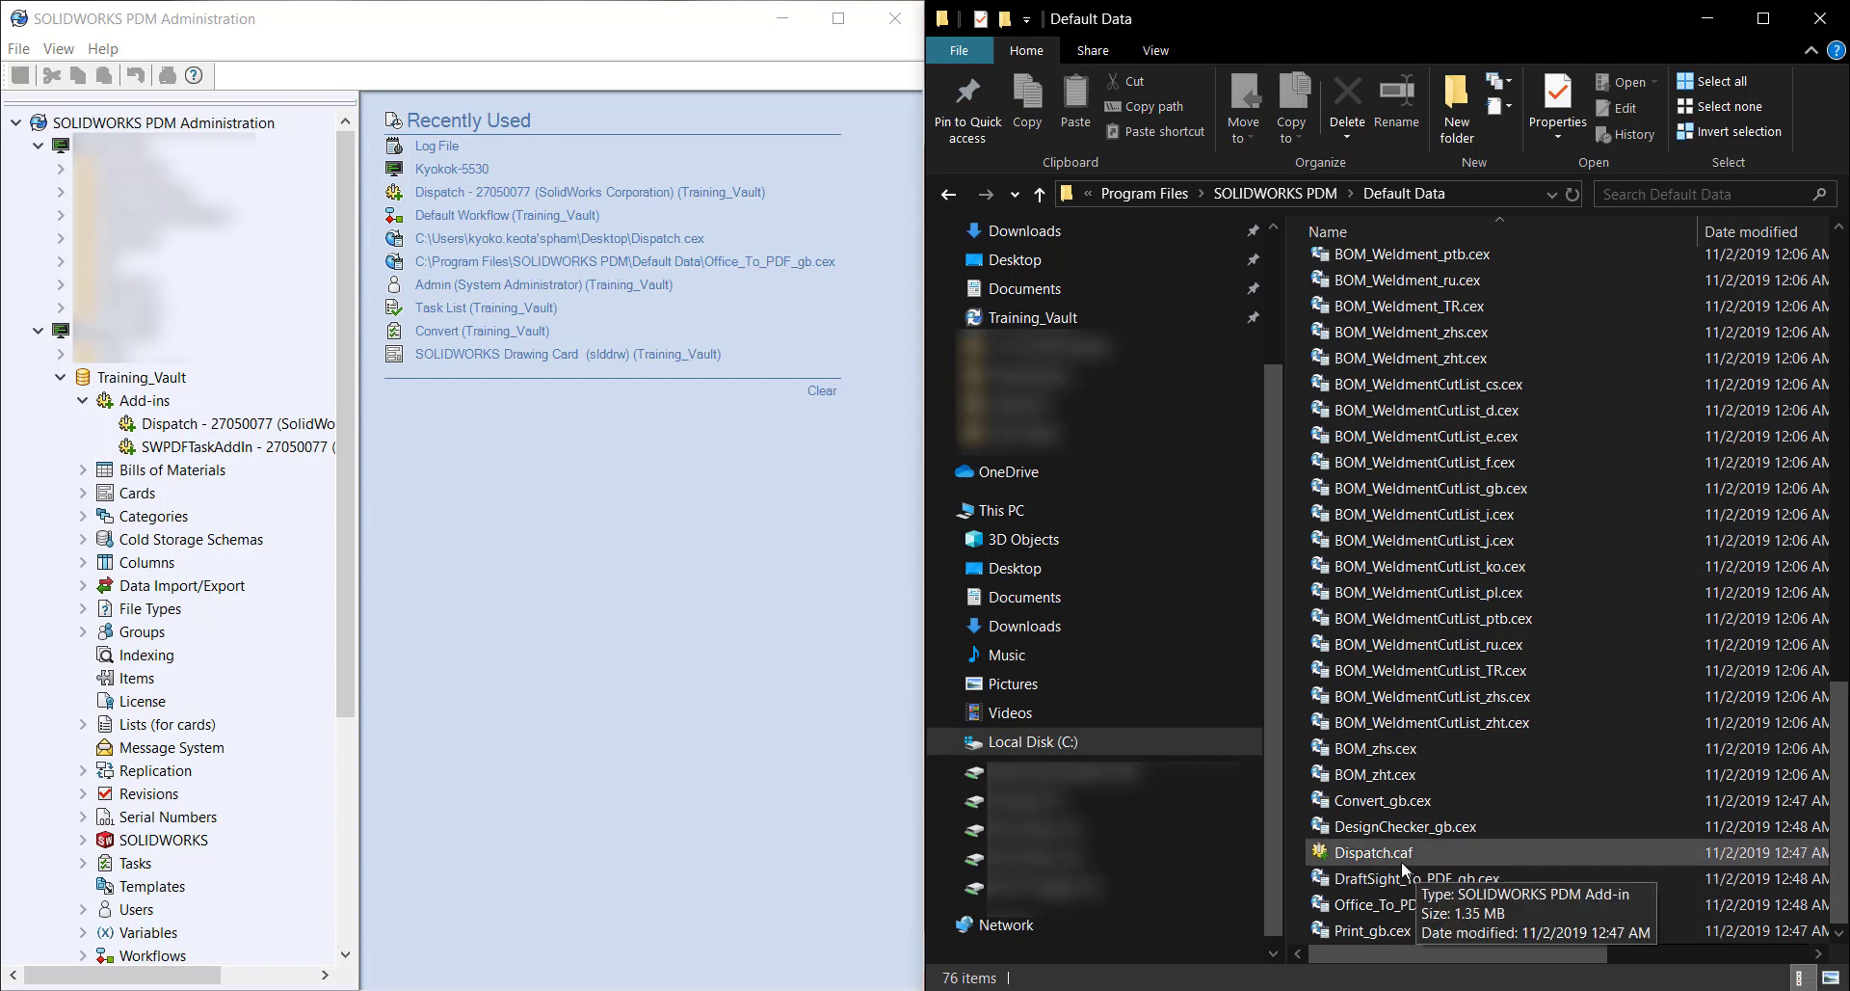
left_click_drag(1363, 858, 702, 752)
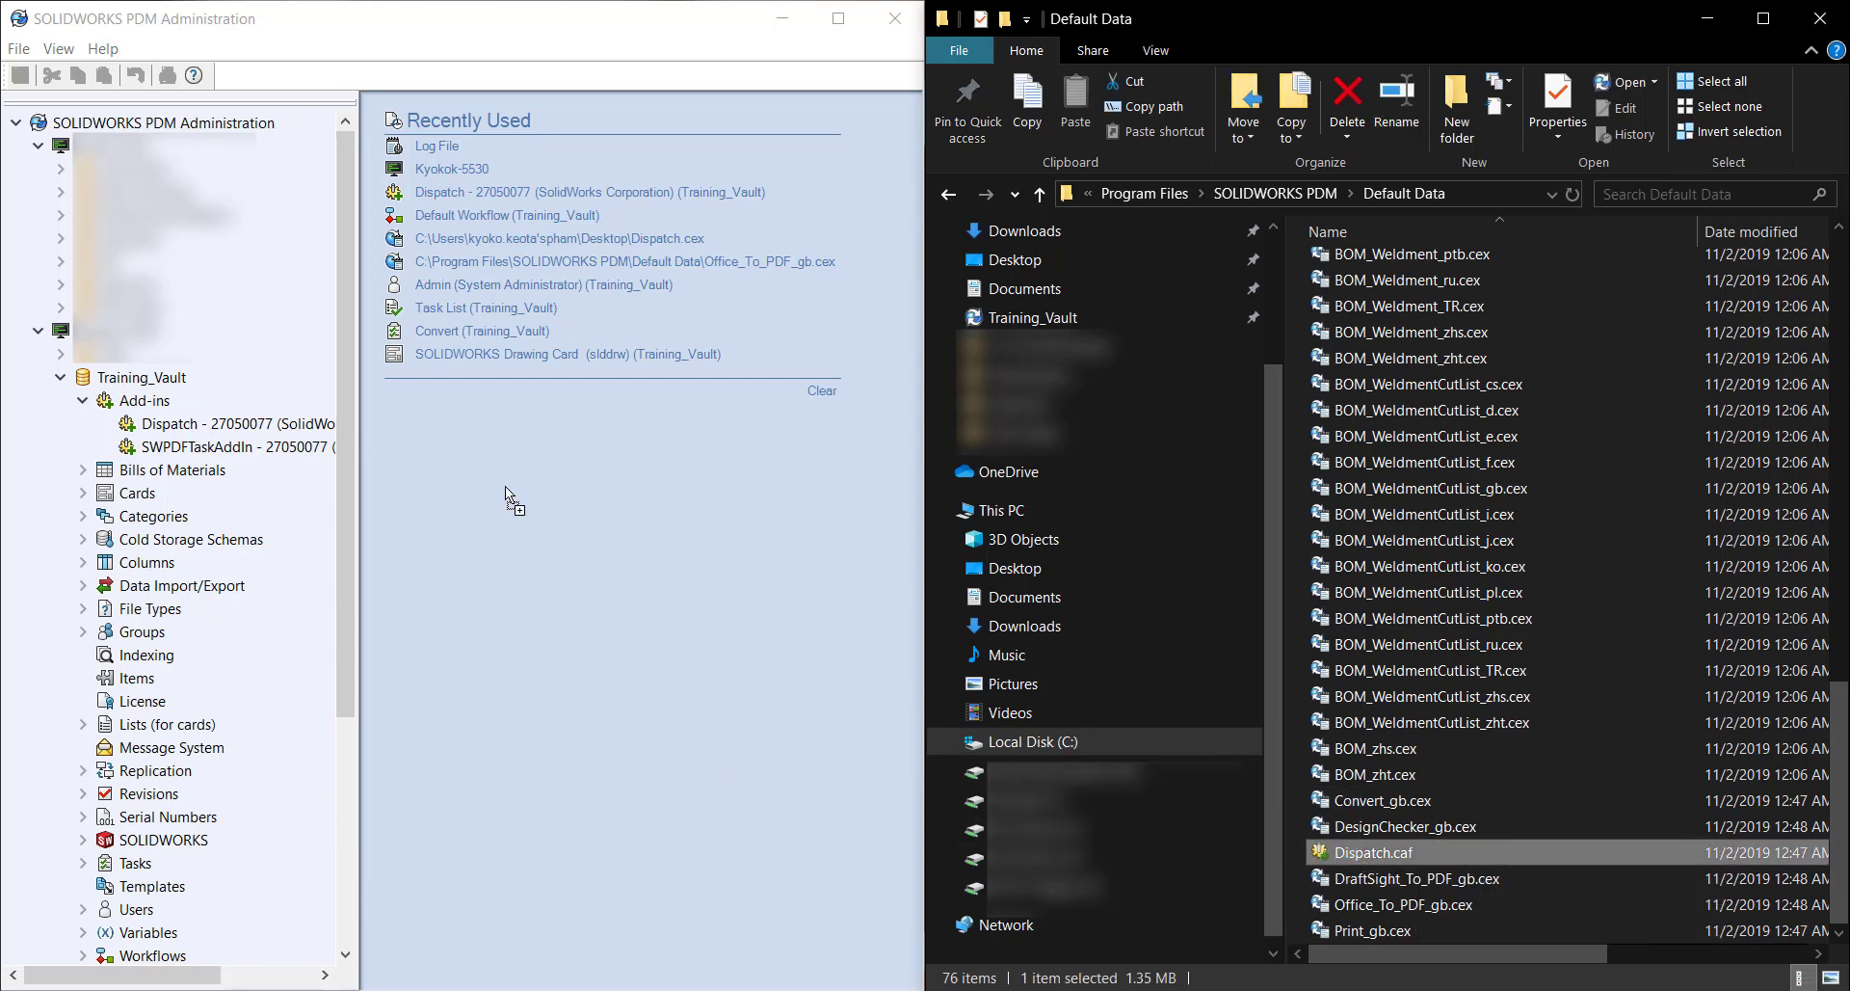
left_click_drag(505, 486, 505, 485)
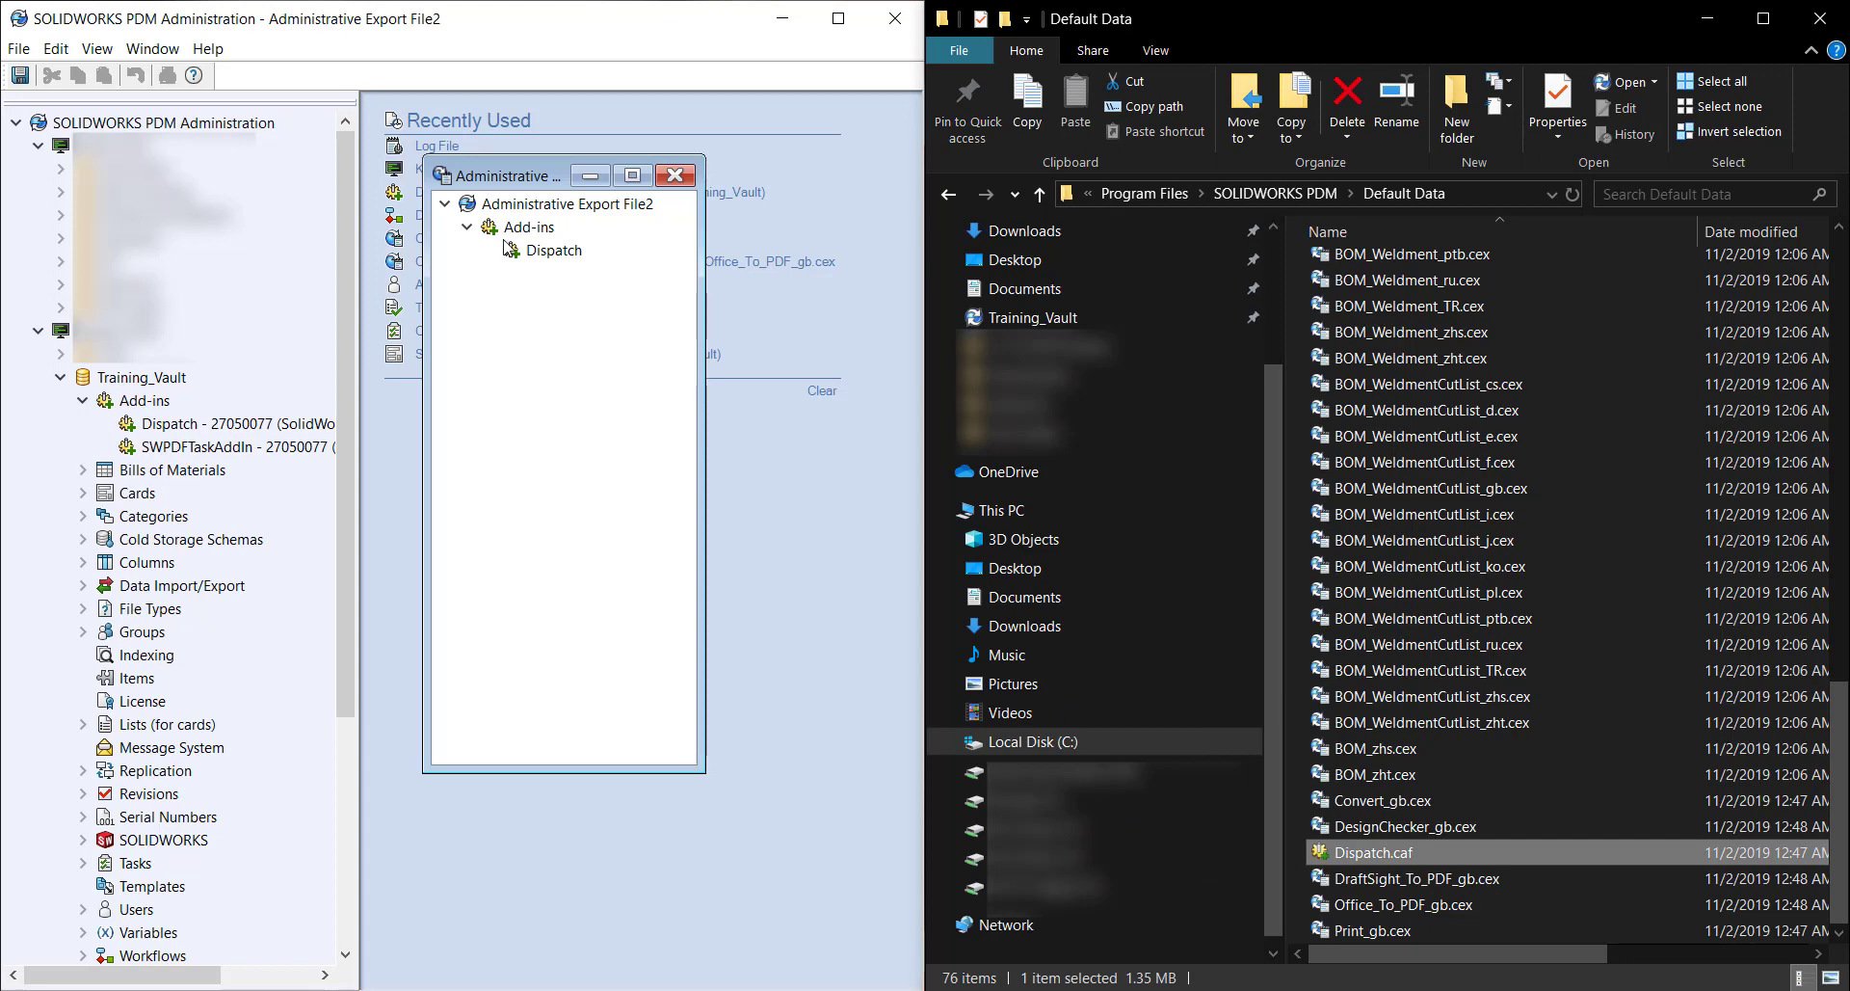
left_click_drag(548, 252, 121, 405)
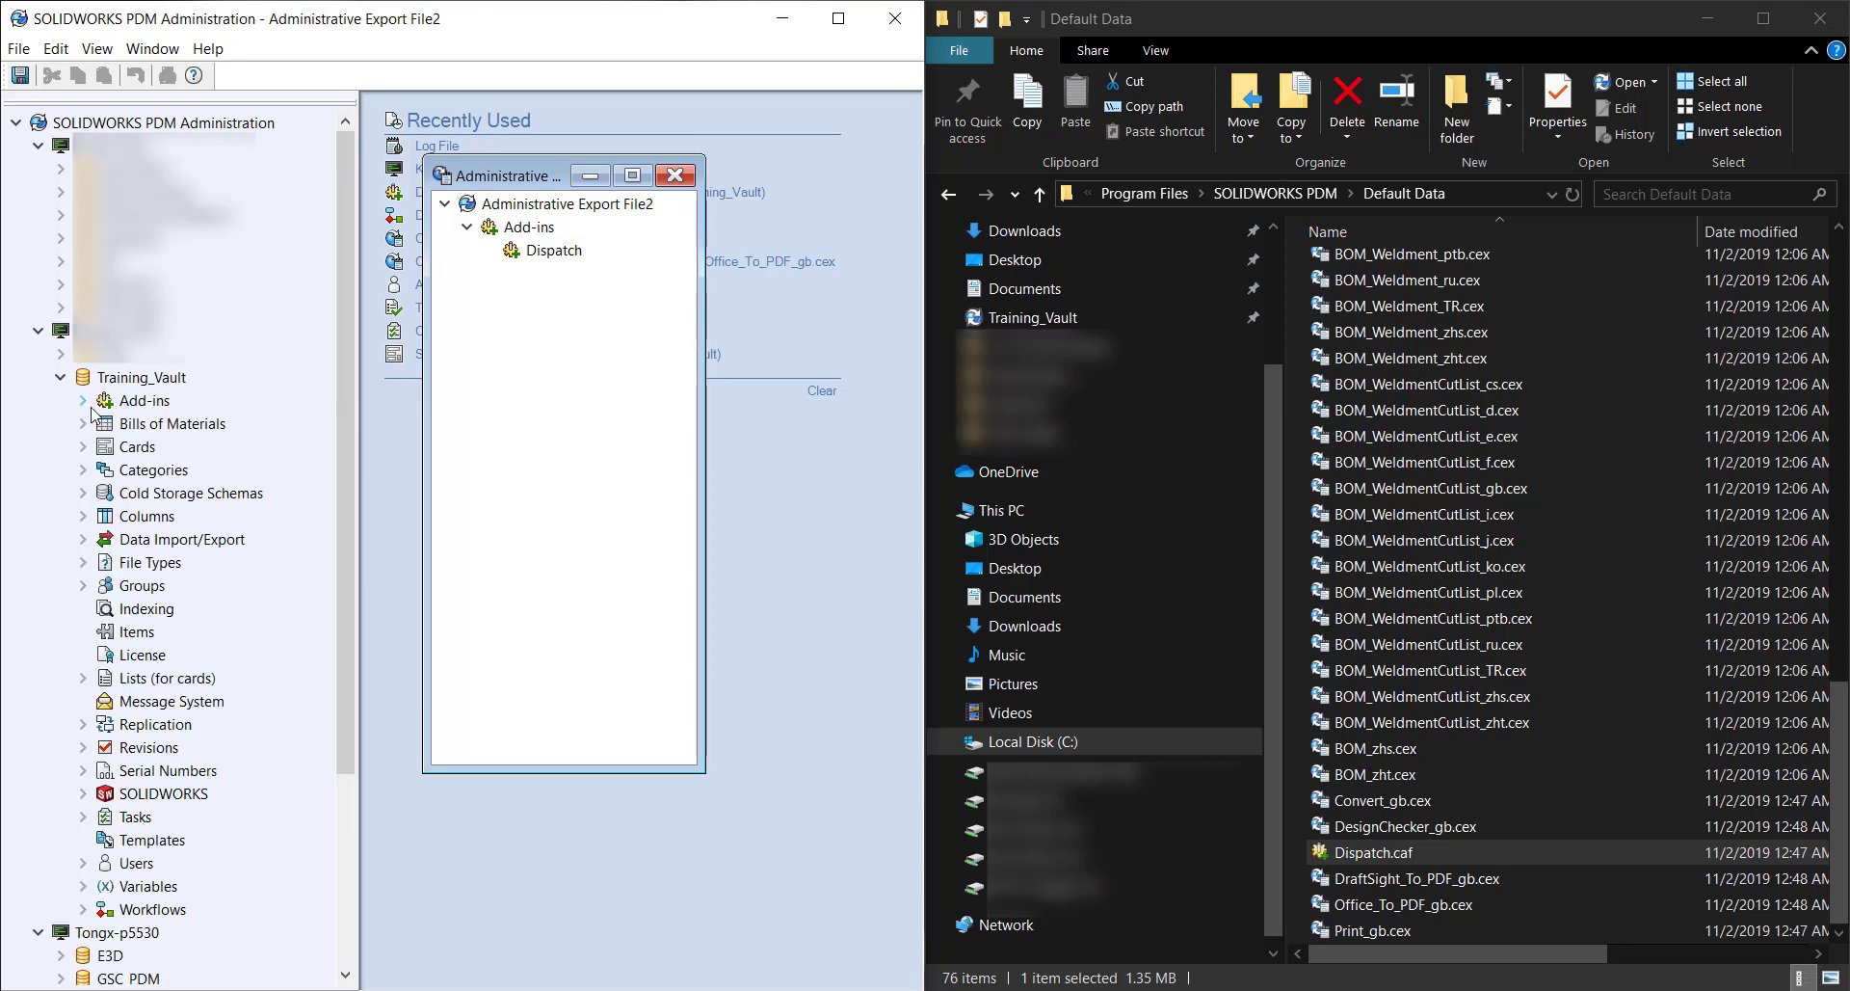
Open the Administrate Actions dialog for the Dispatch add-in in Training_Vault
right_click(157, 427)
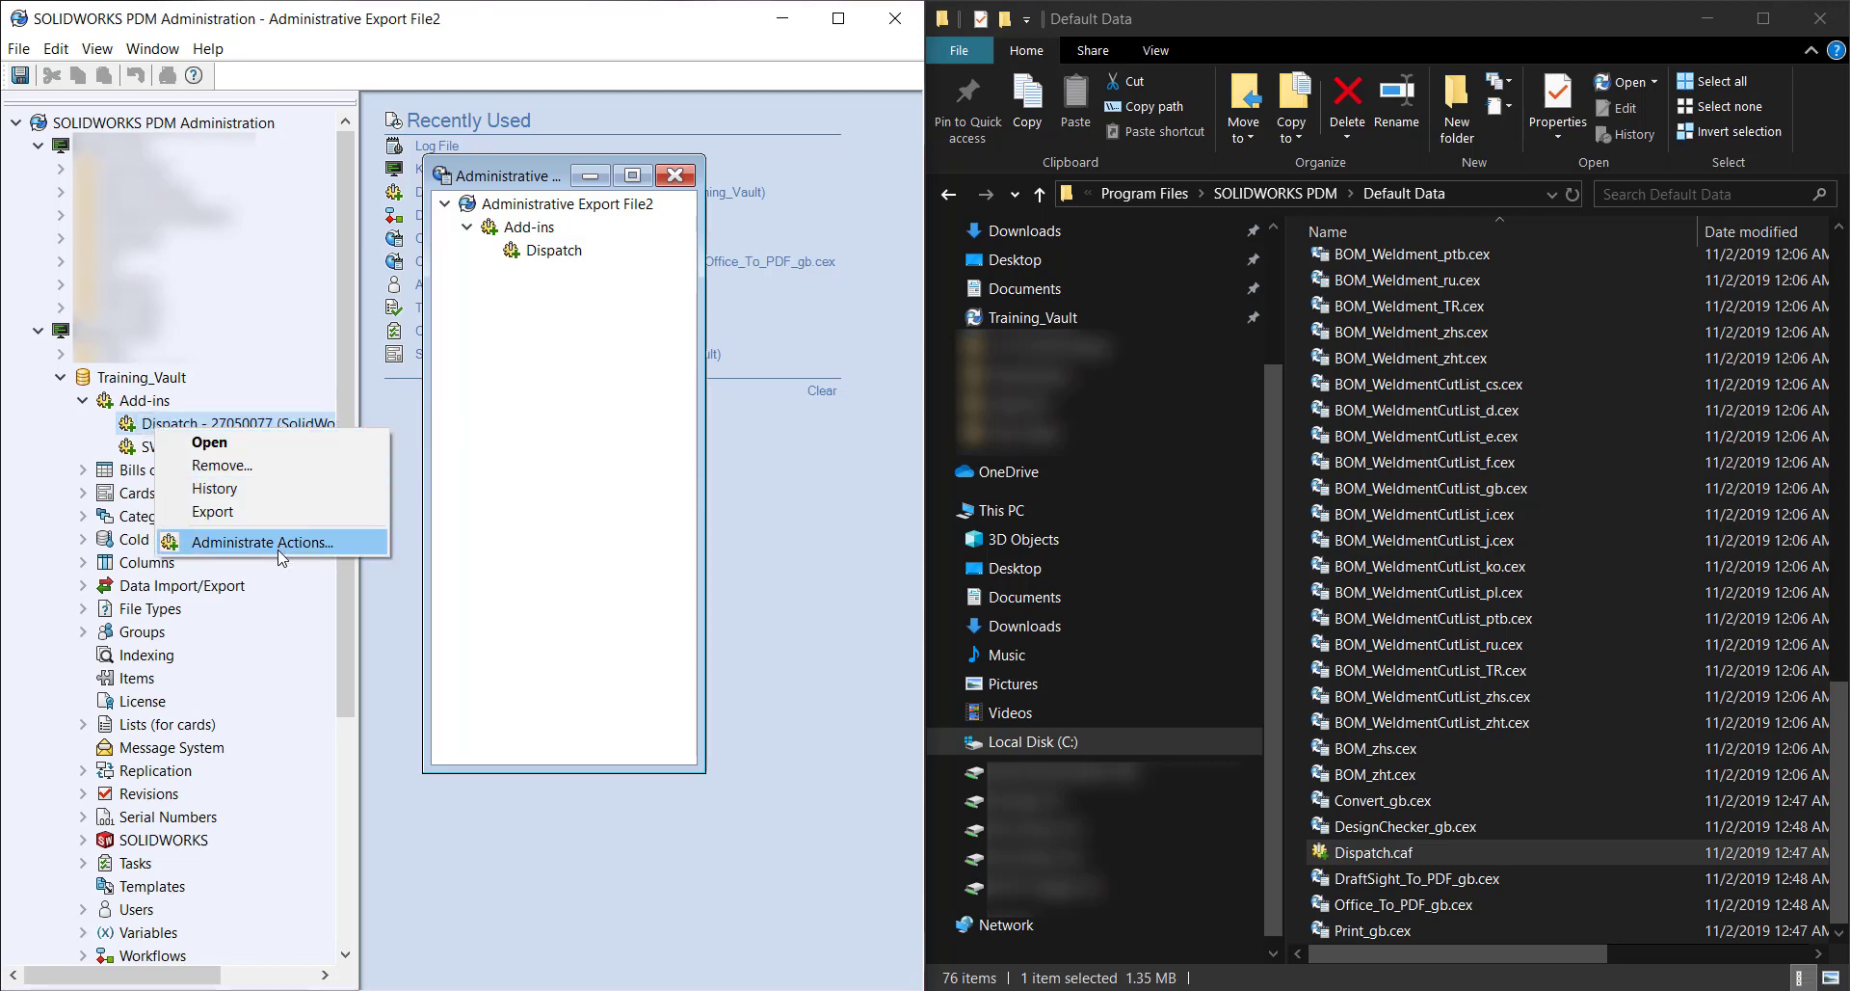
left_click(279, 550)
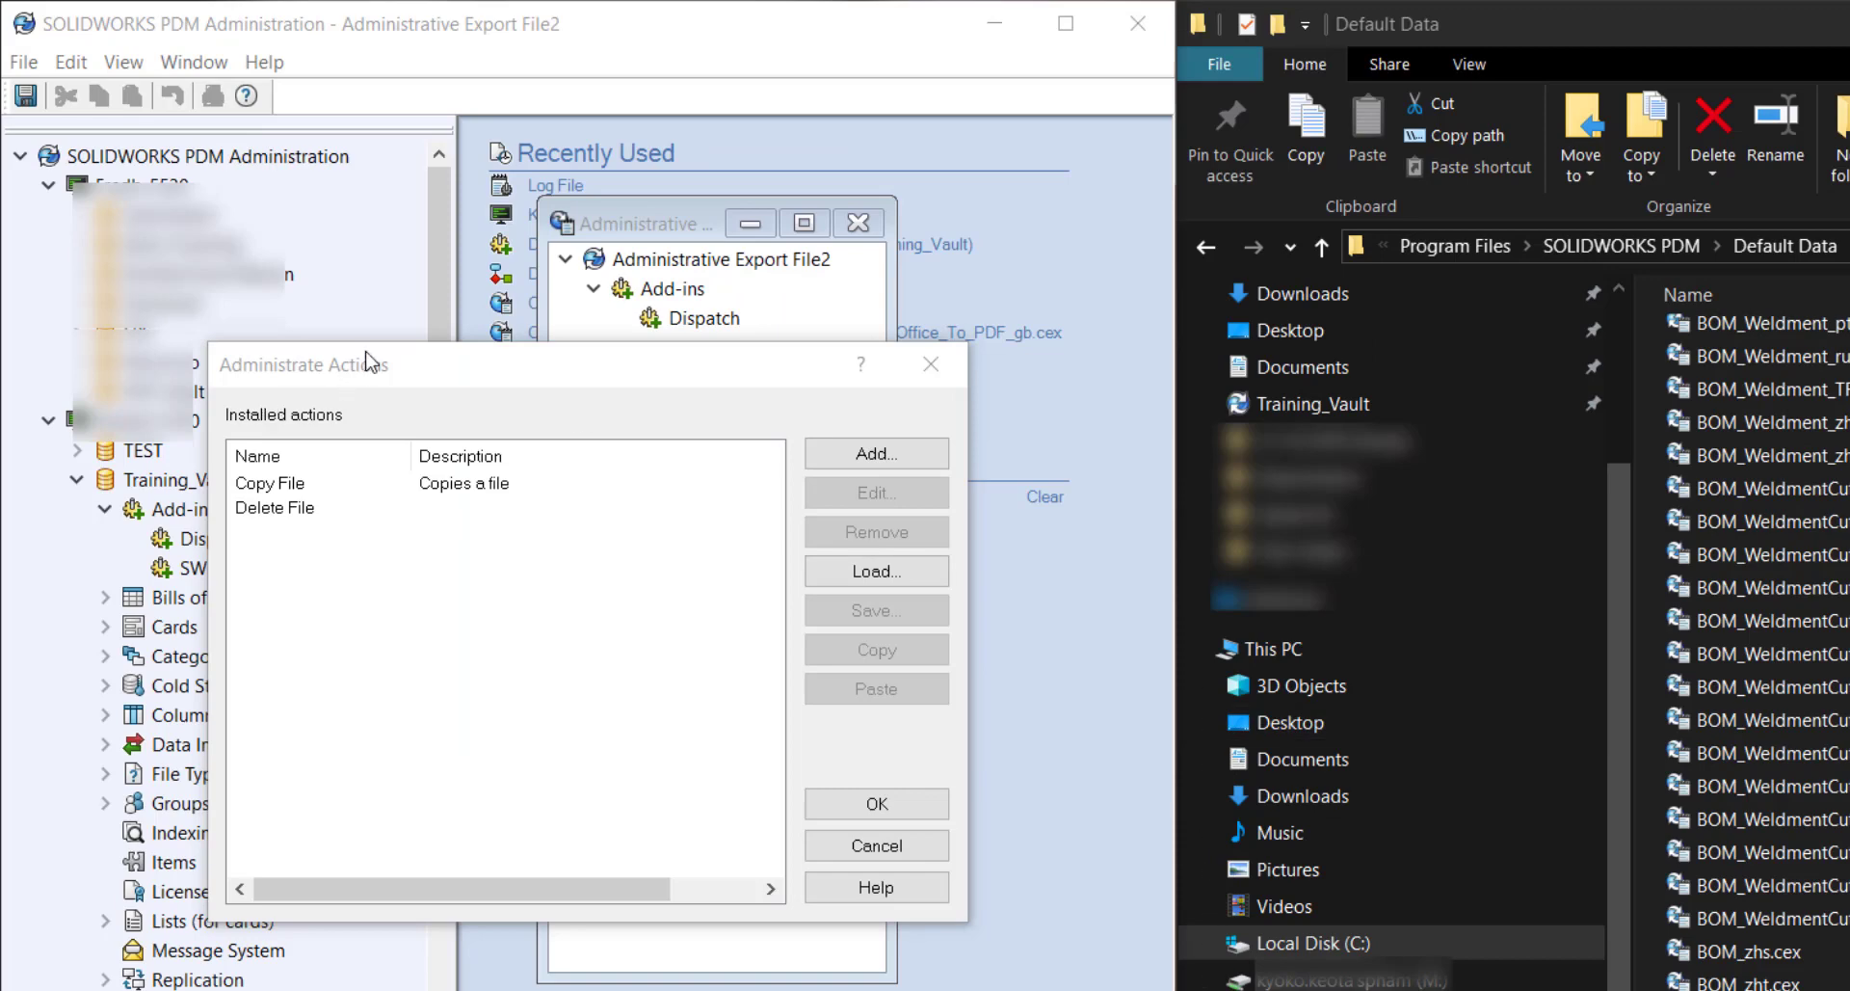
left_click_drag(372, 360, 378, 366)
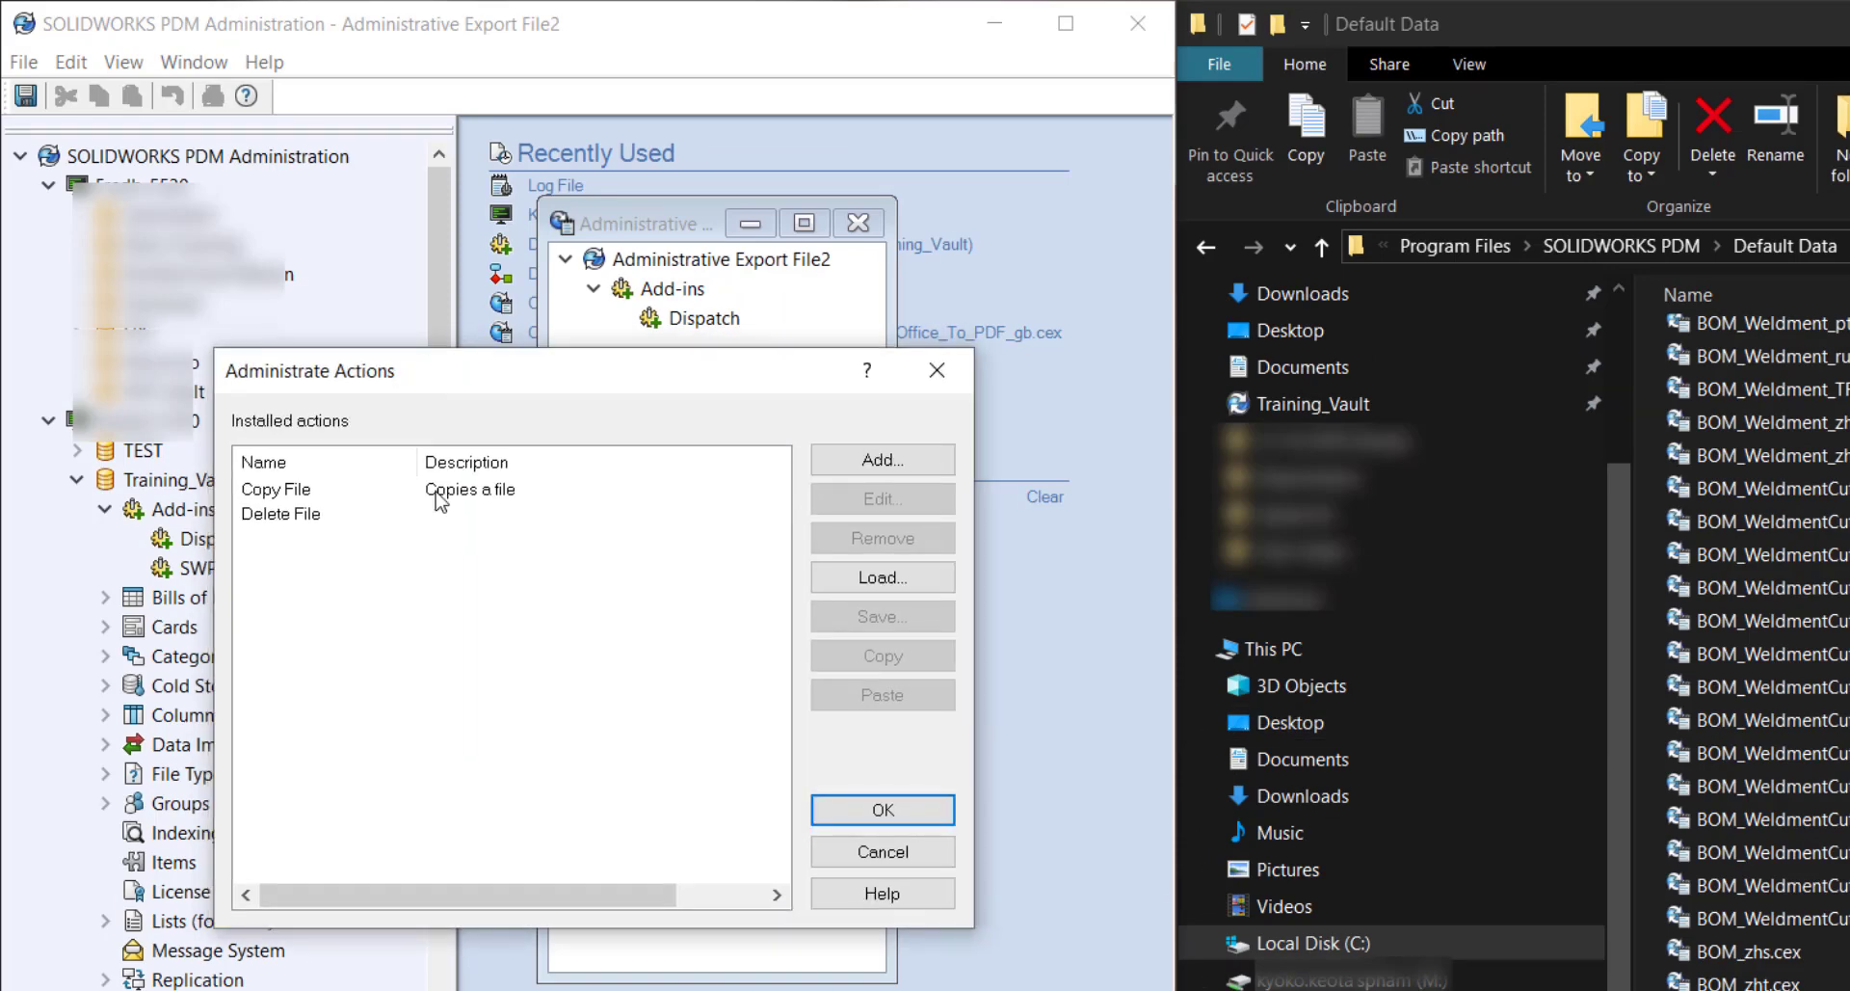
Remove the existing Copy File action from the installed Dispatch actions
left_click(353, 490)
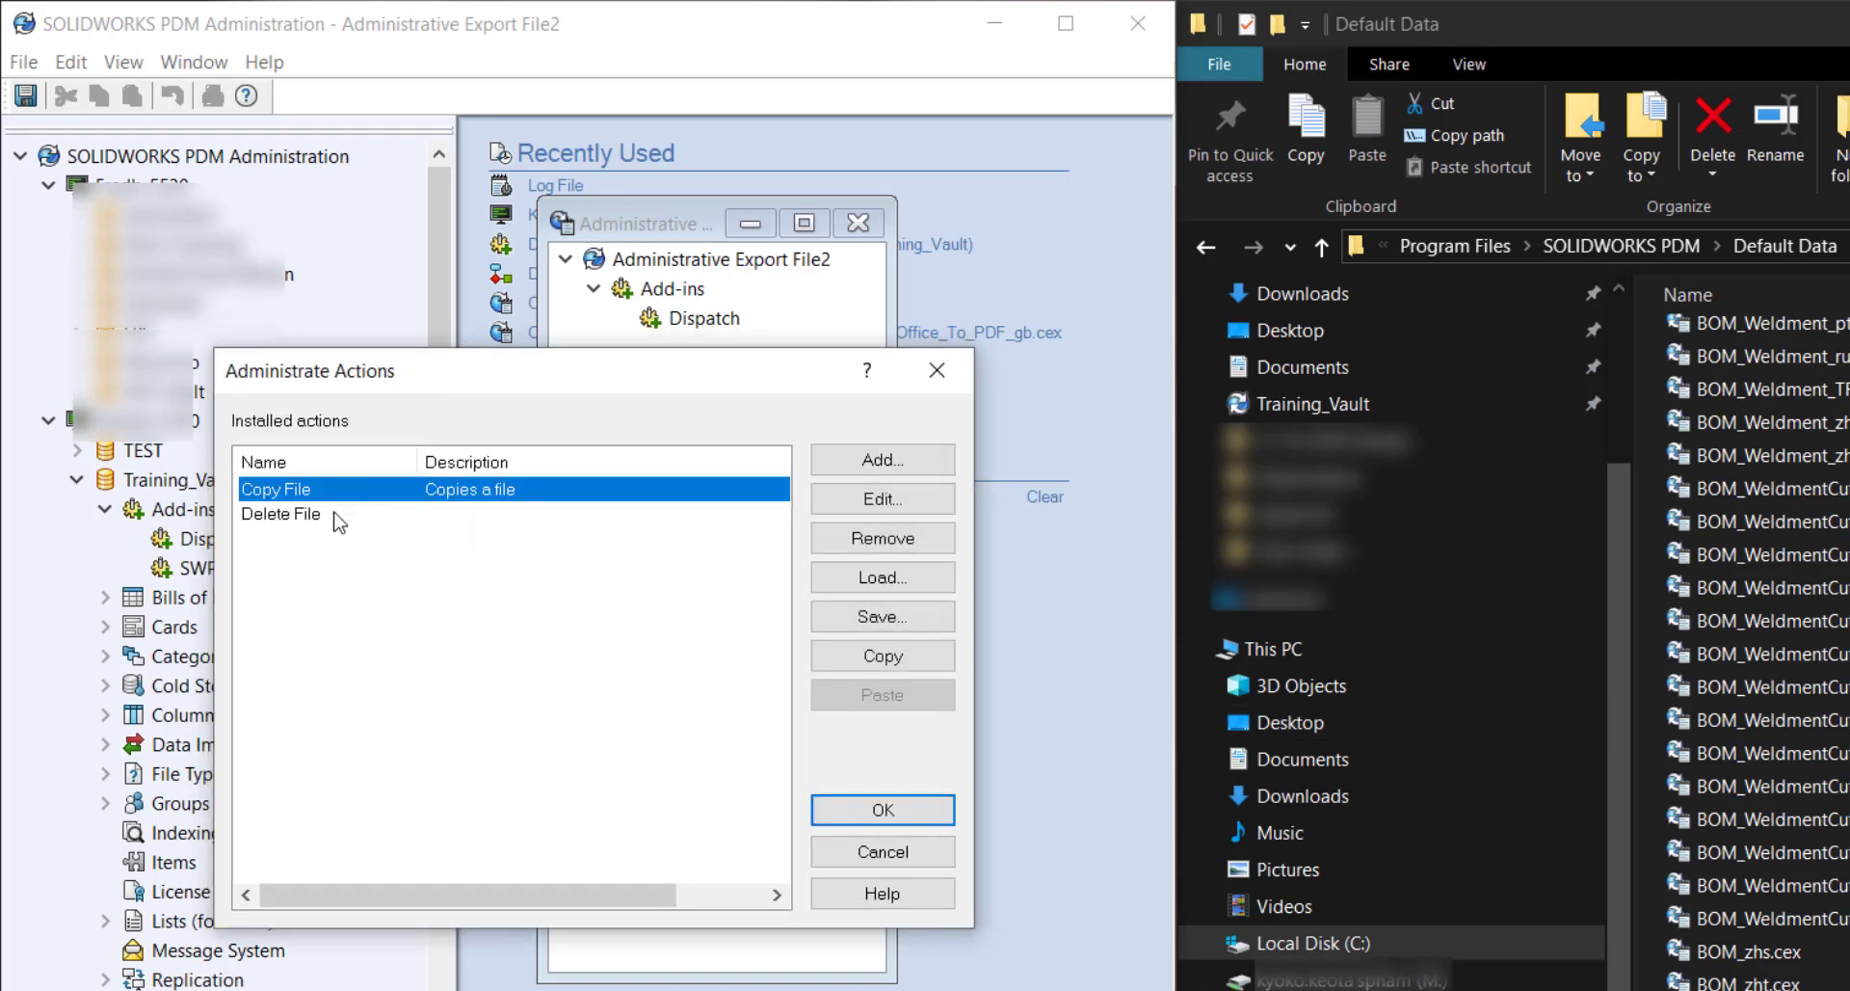
left_click(335, 513)
left_click(329, 496)
left_click(895, 539)
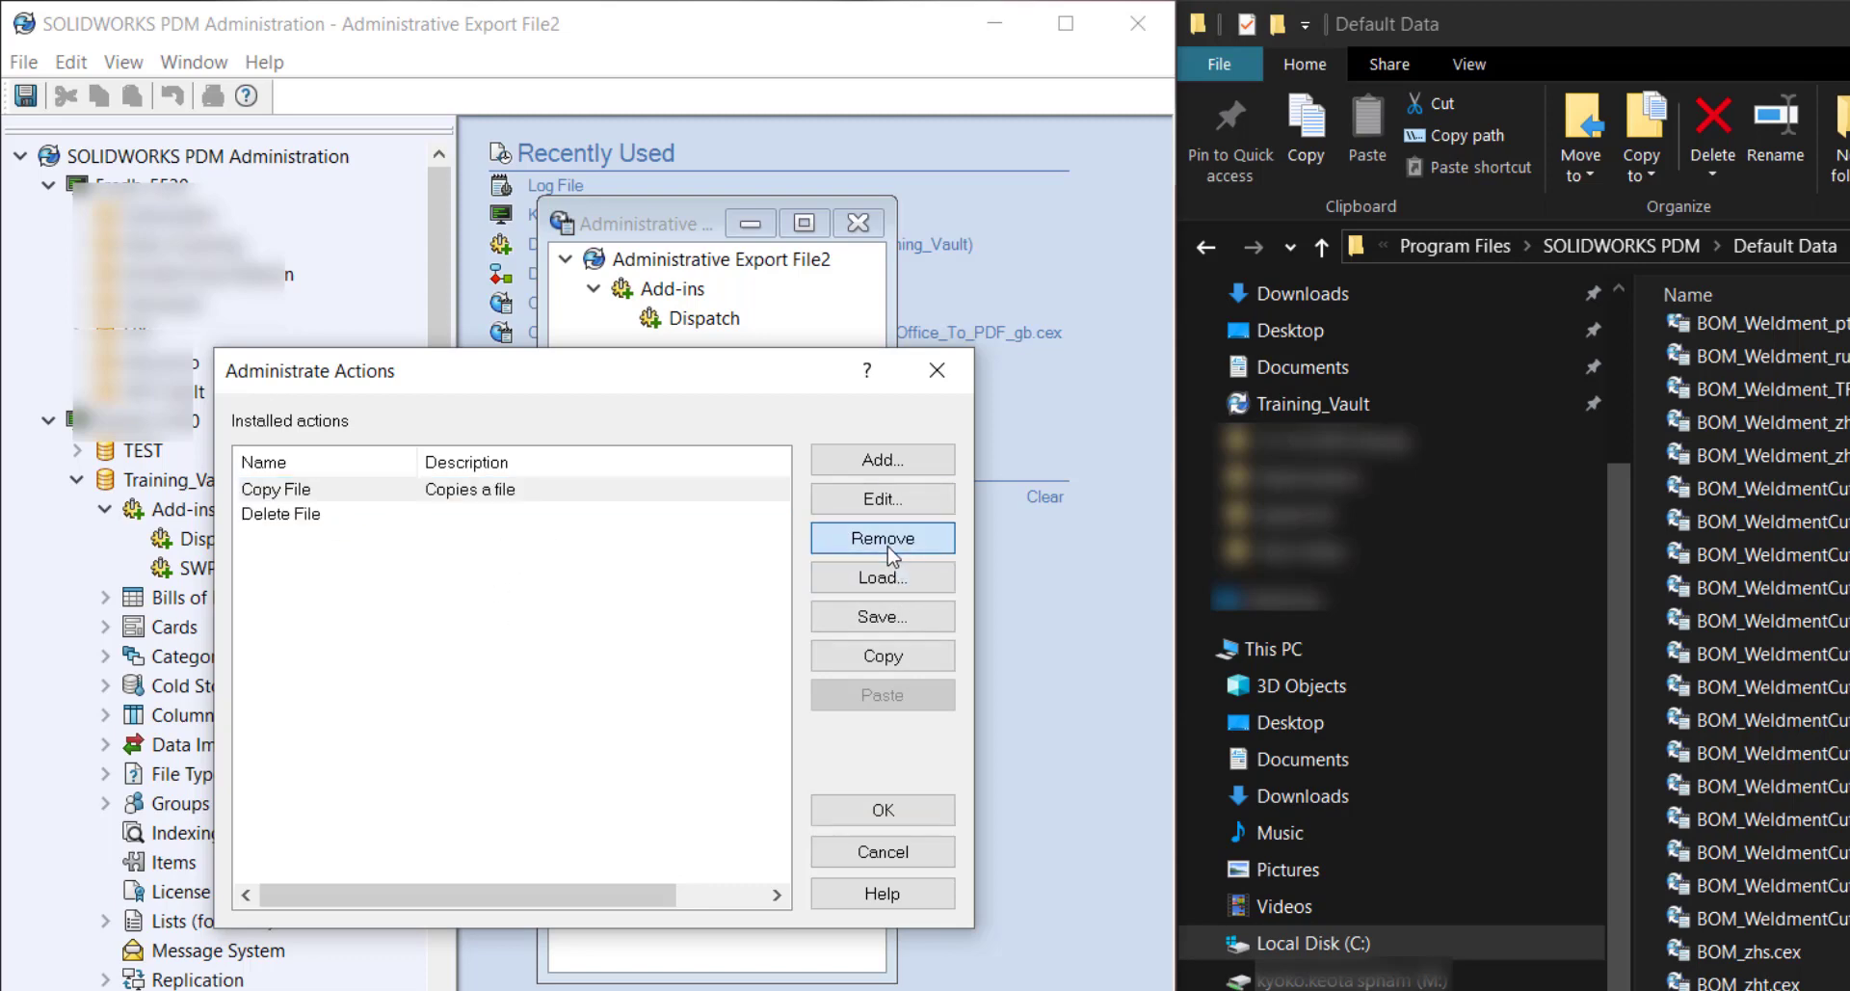
Add a new action named "Copy File" with the description "Copies File" and enable its activation as a menu command
left_click(909, 465)
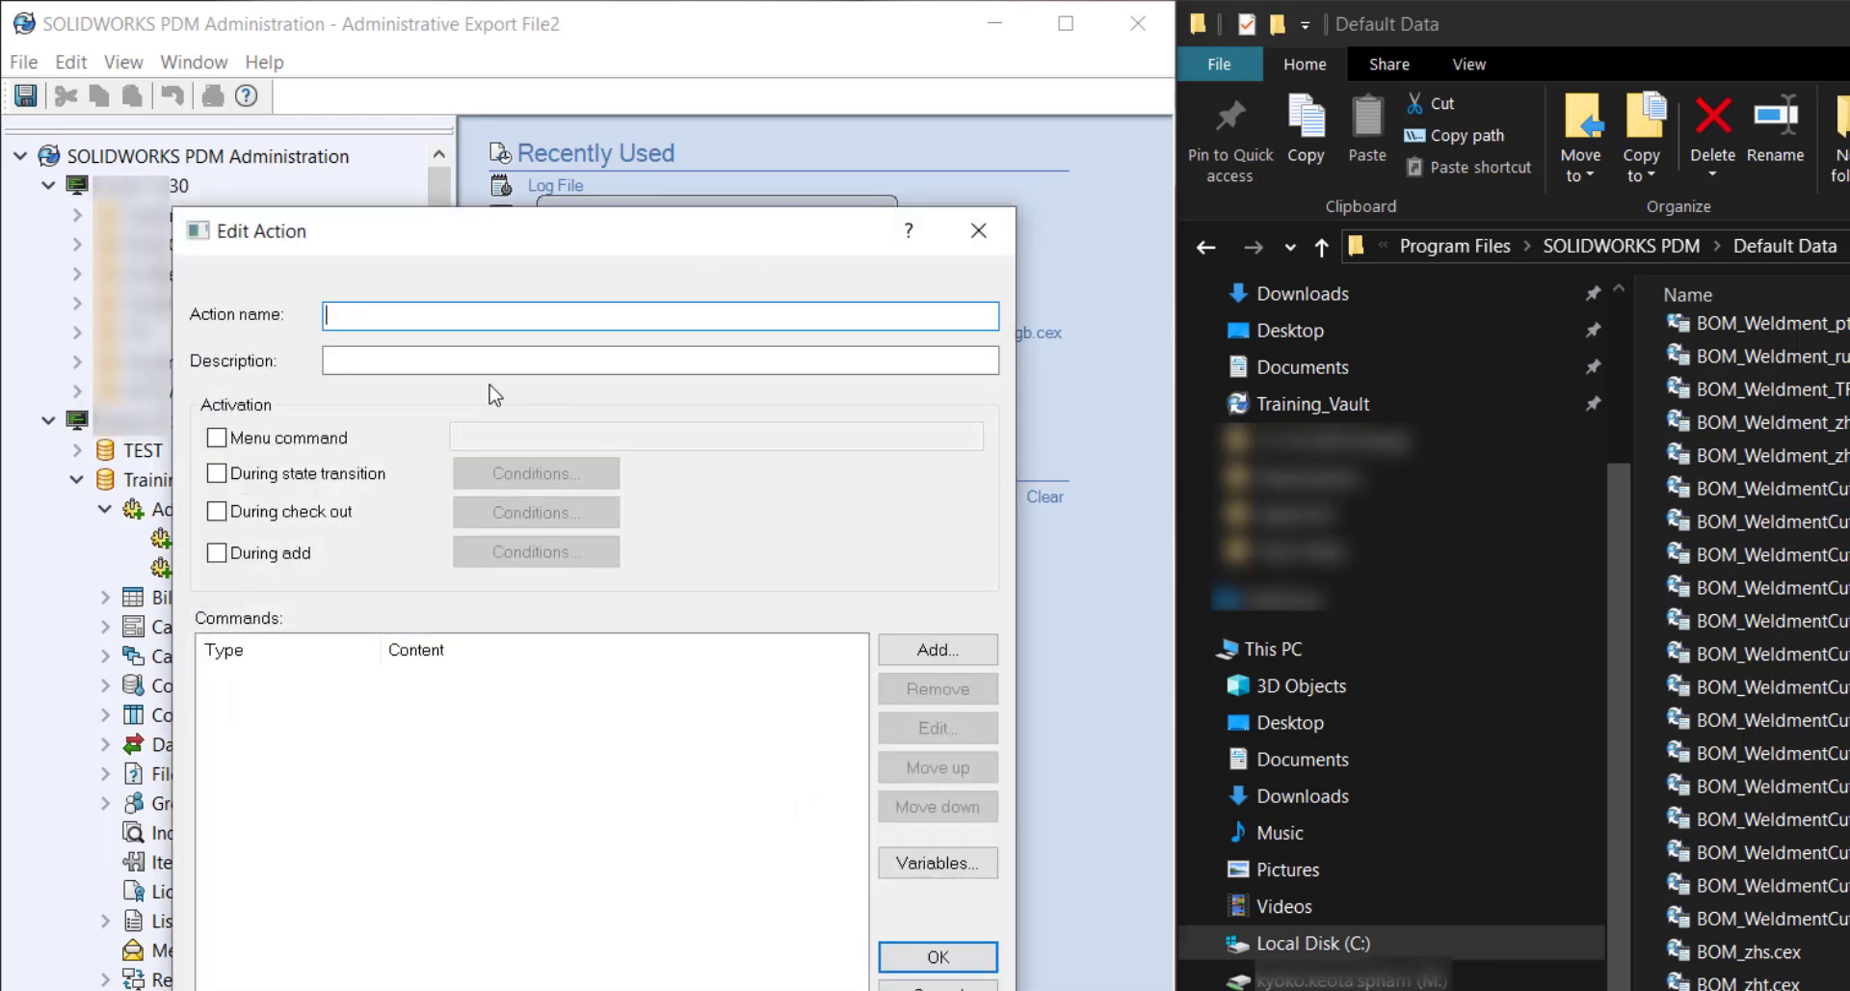
type("Copy File")
key("Tab")
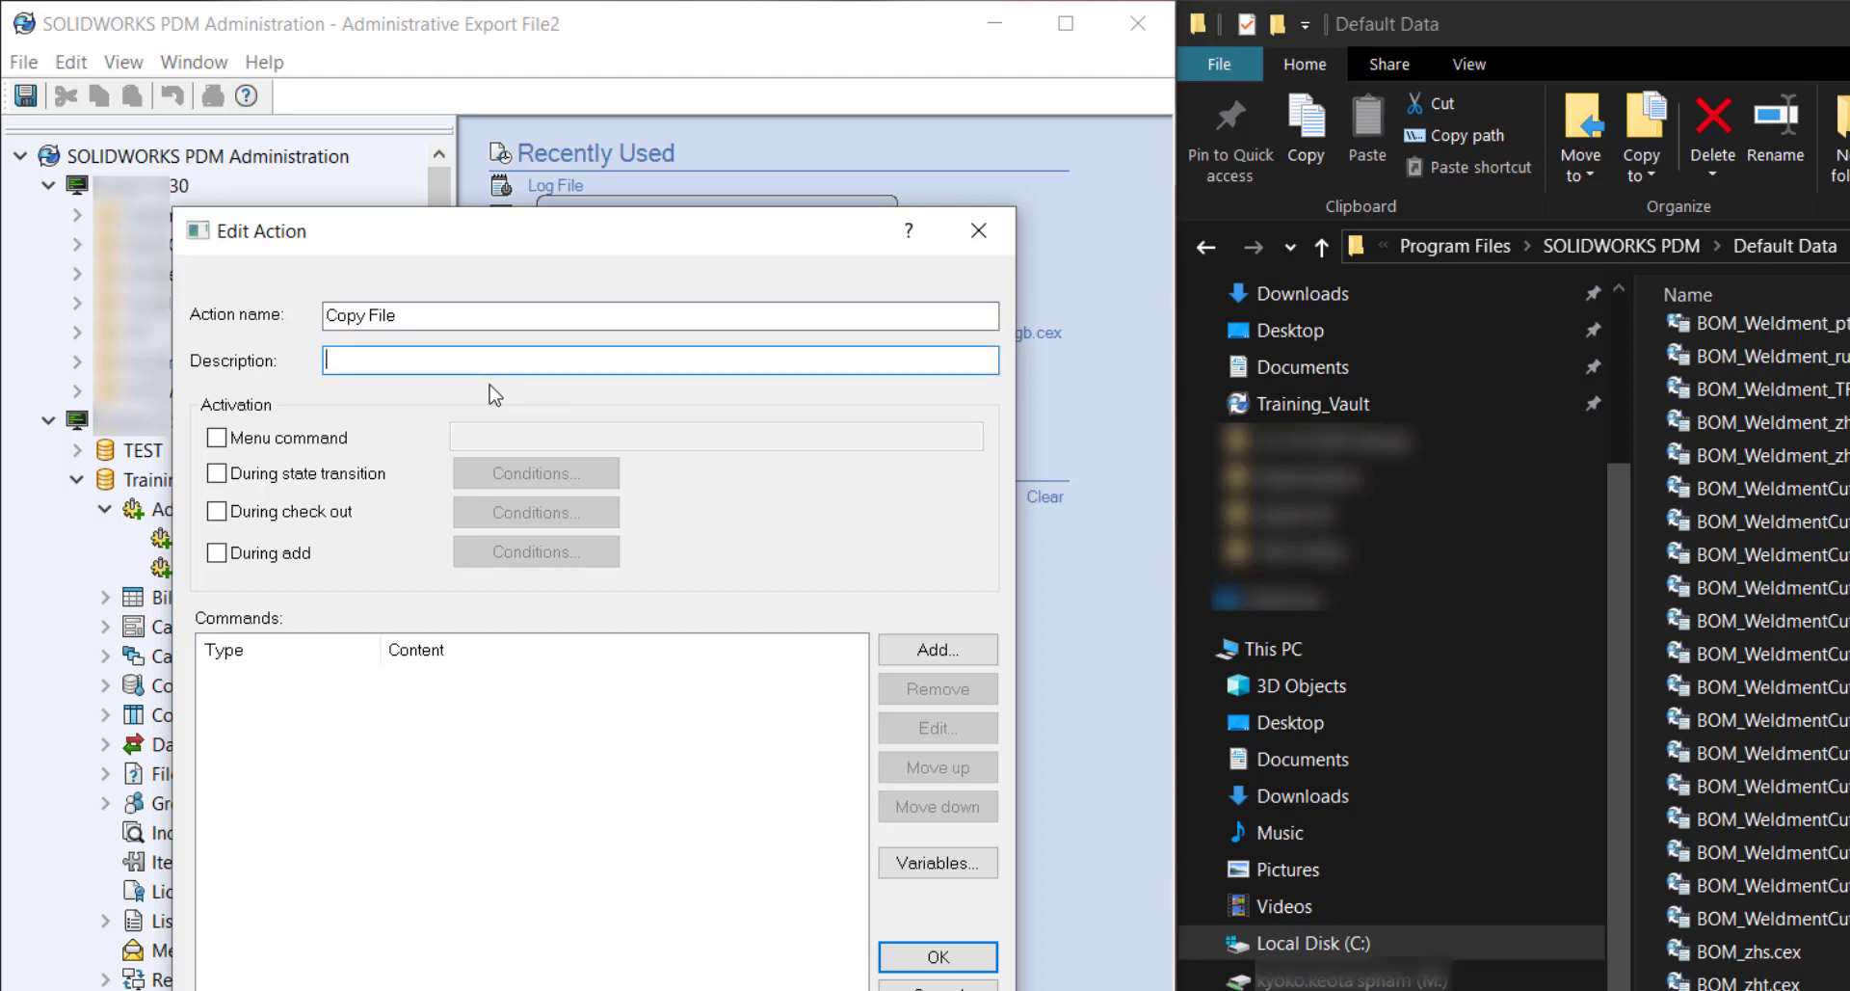
type("Copies File")
left_click(215, 438)
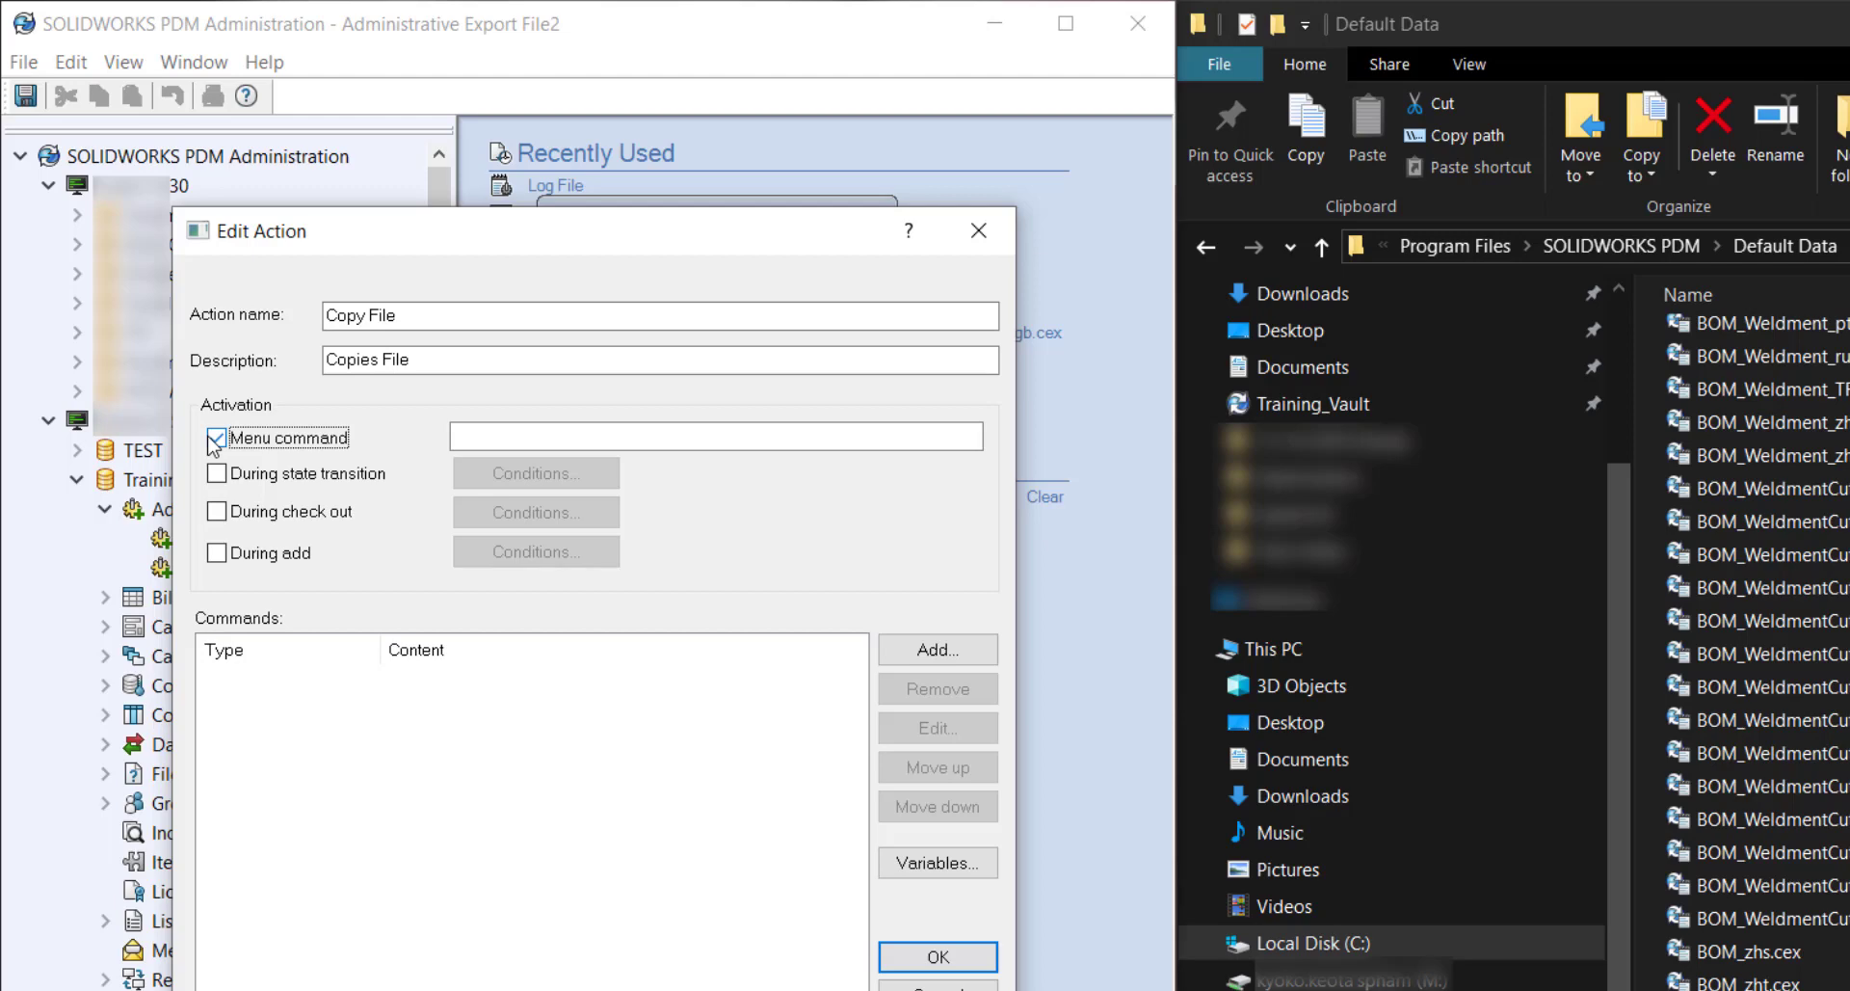
left_click(216, 438)
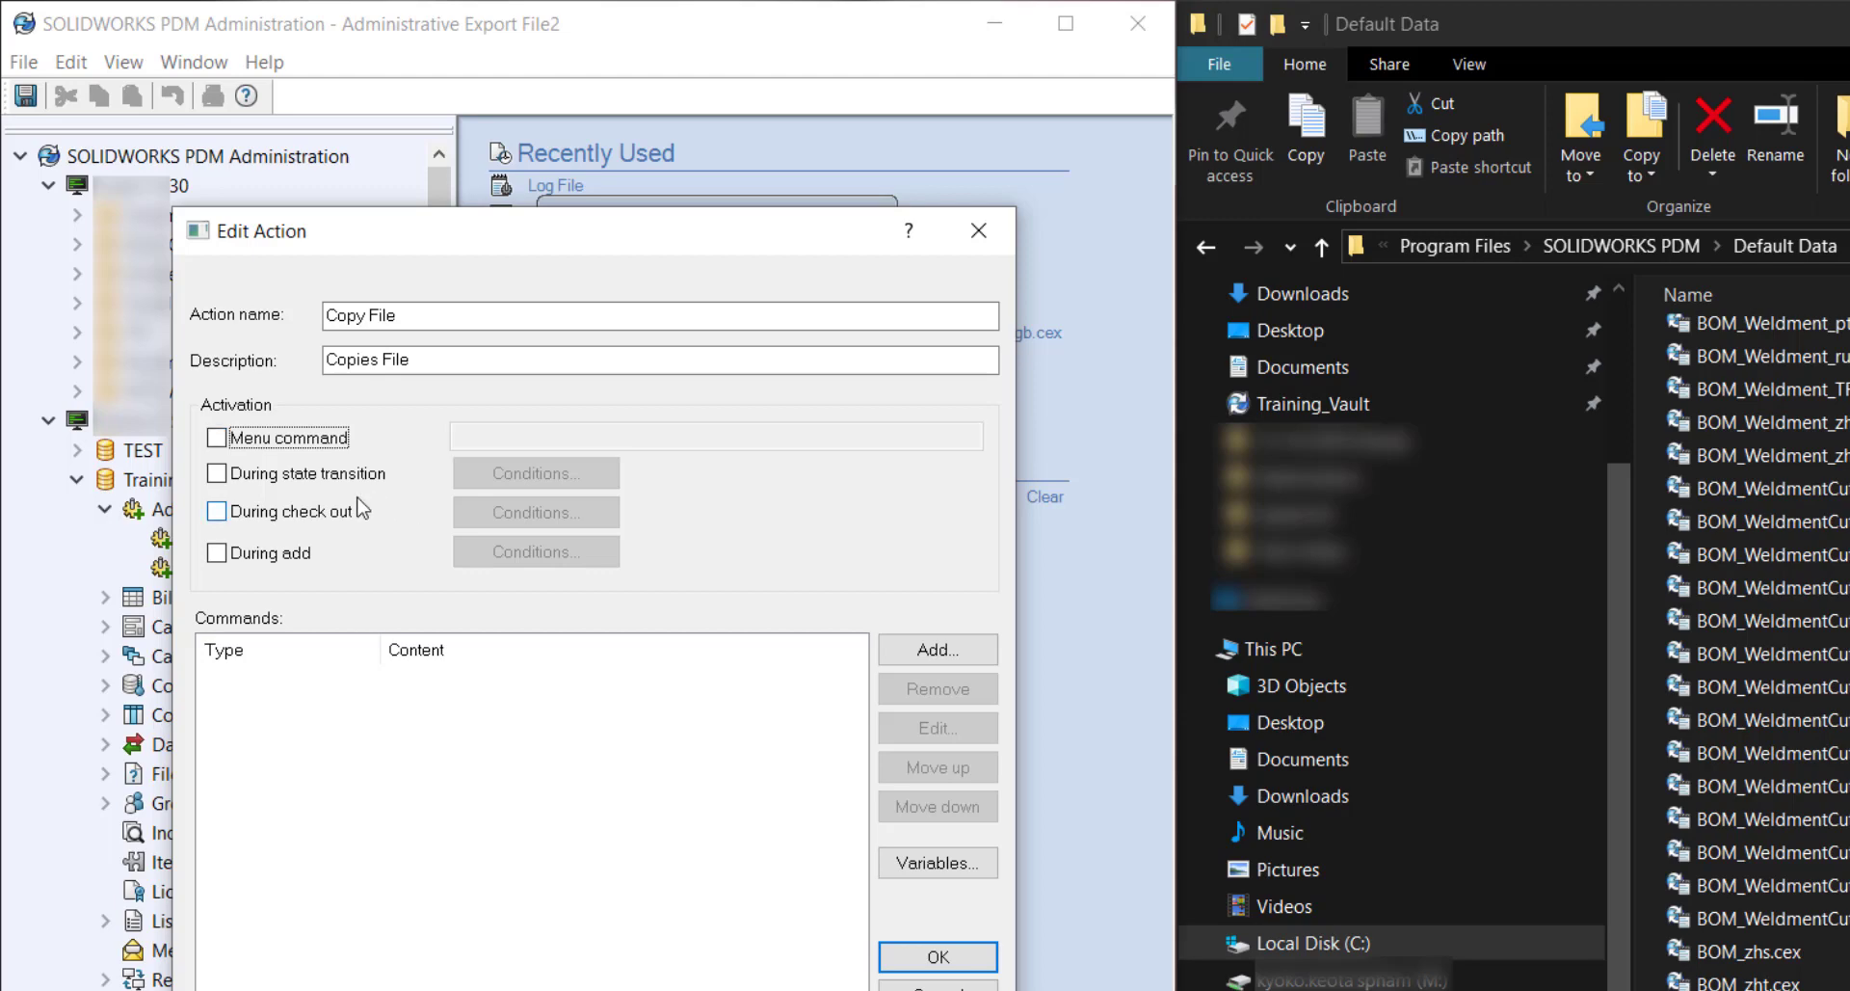
left_click(217, 439)
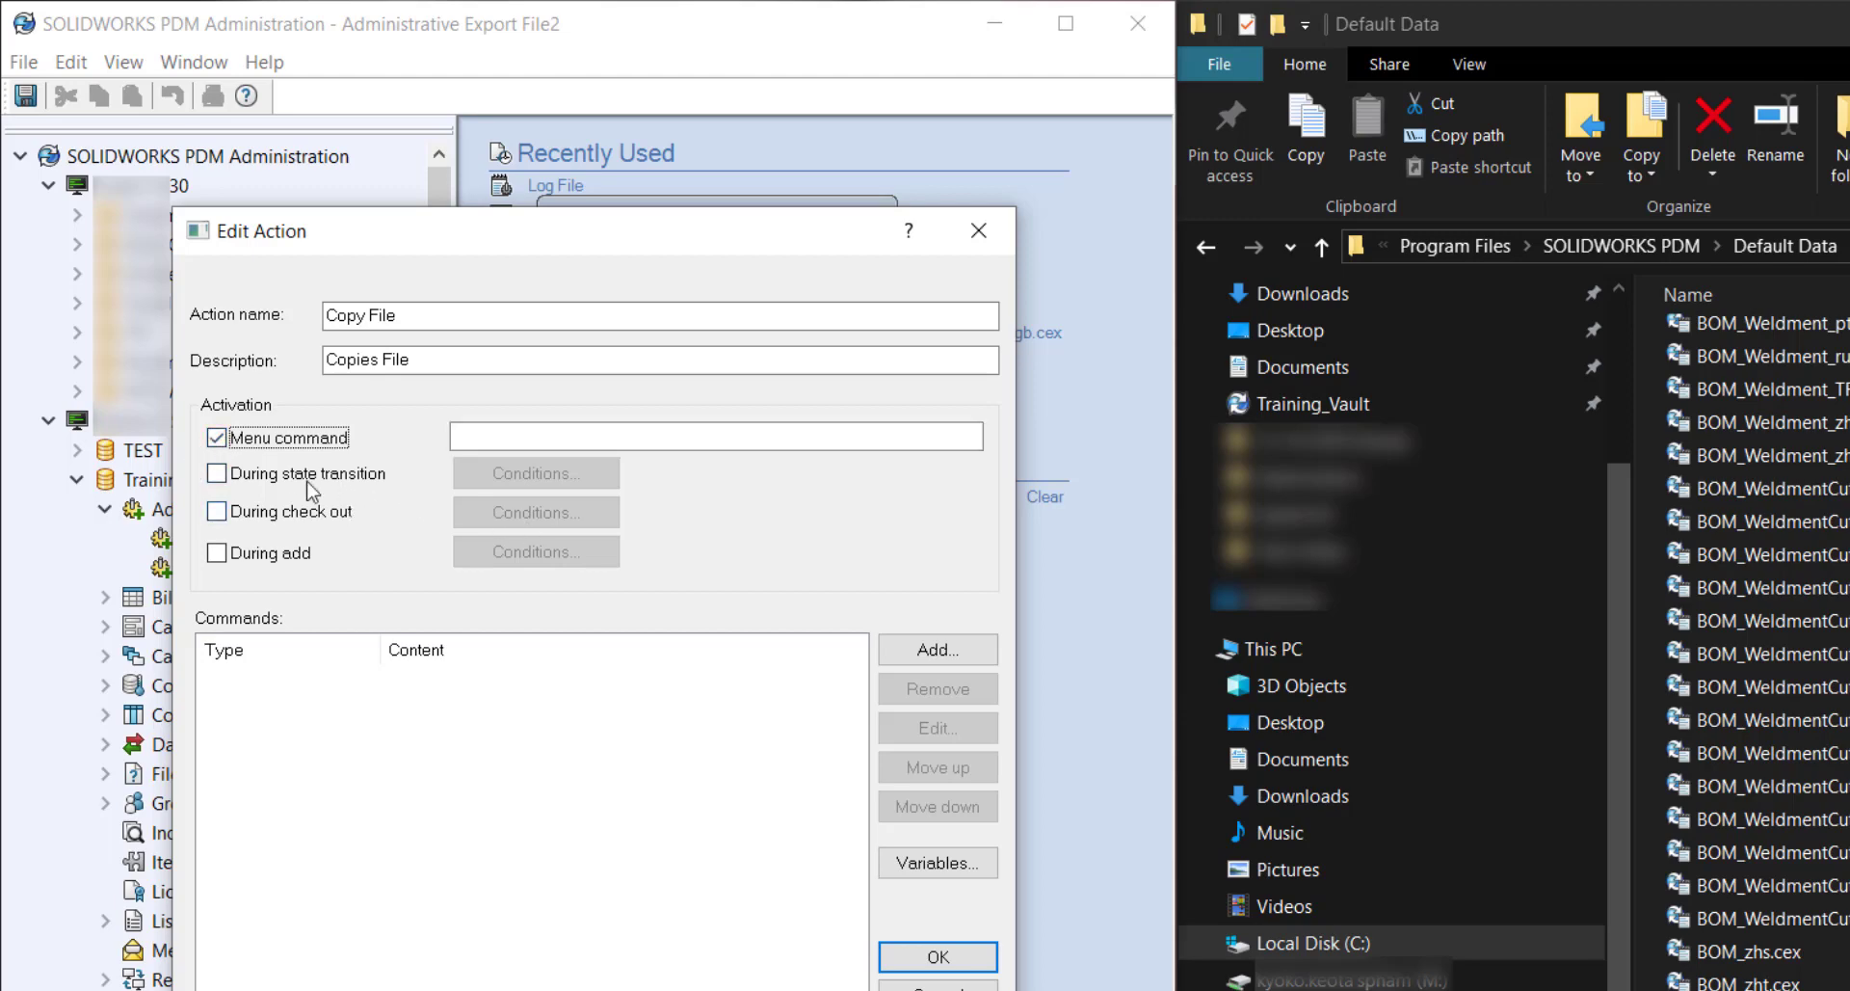
left_click(218, 474)
left_click(562, 482)
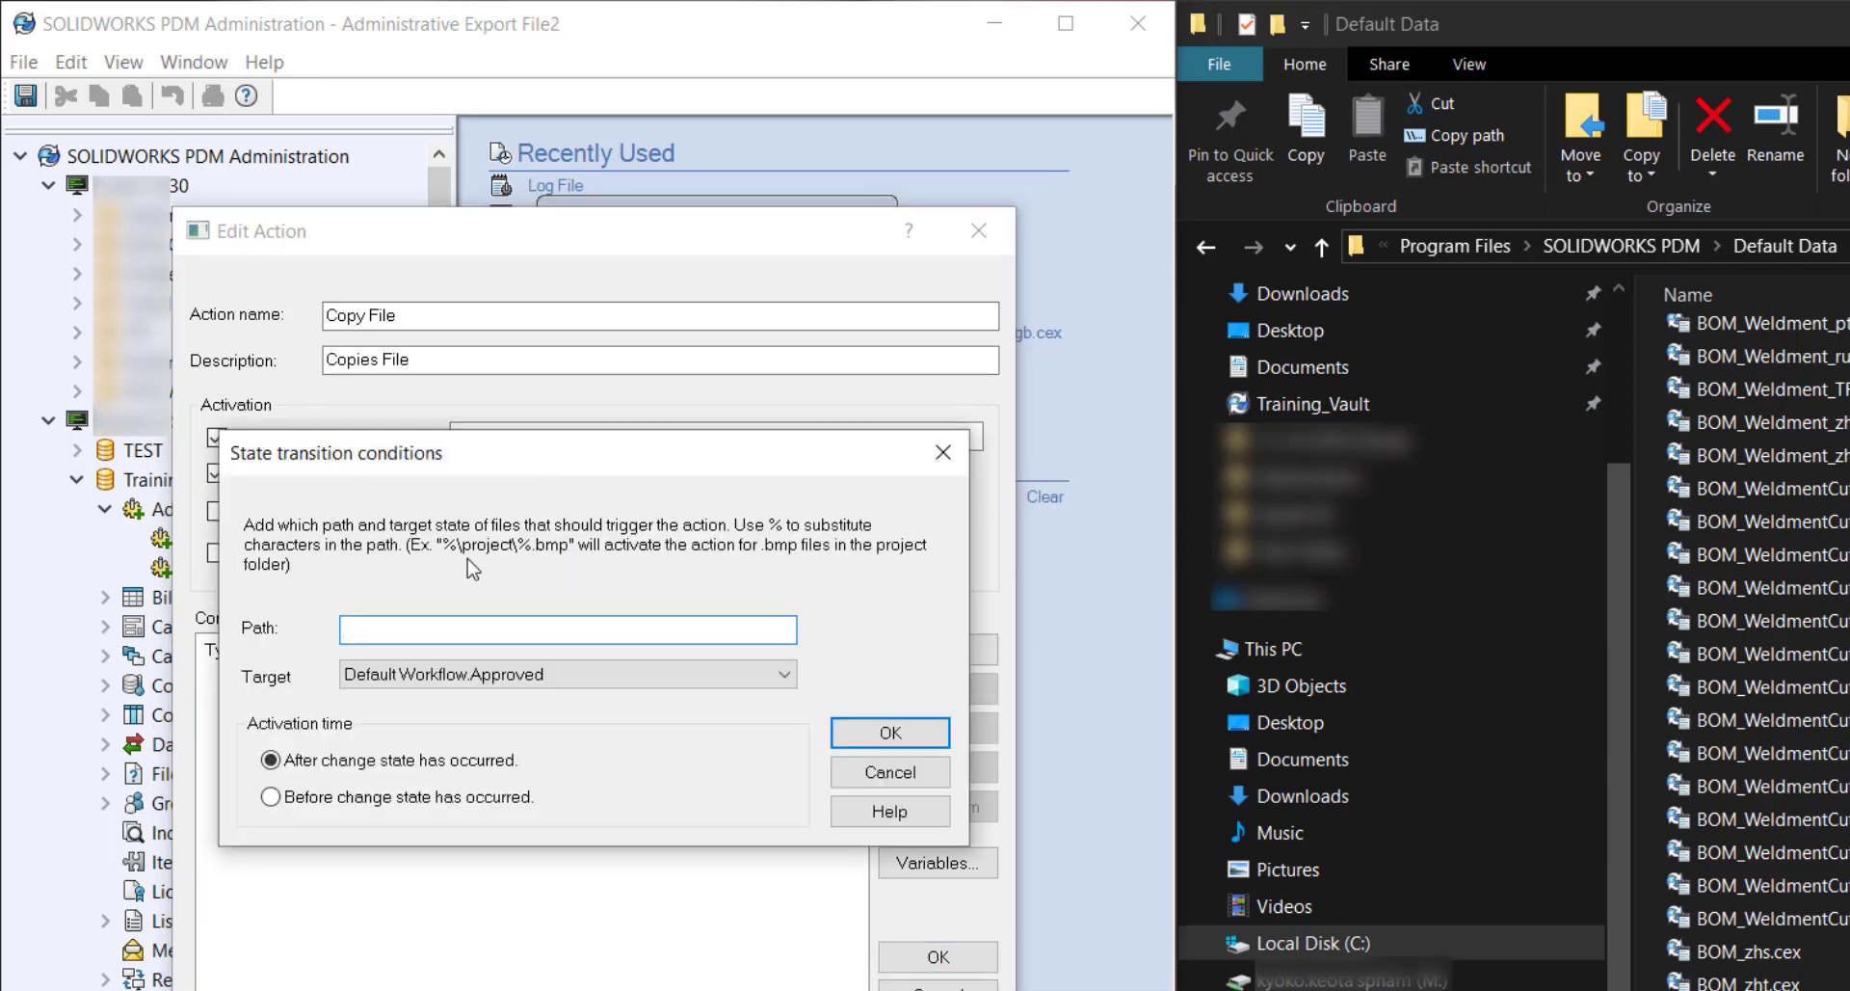
left_click(661, 674)
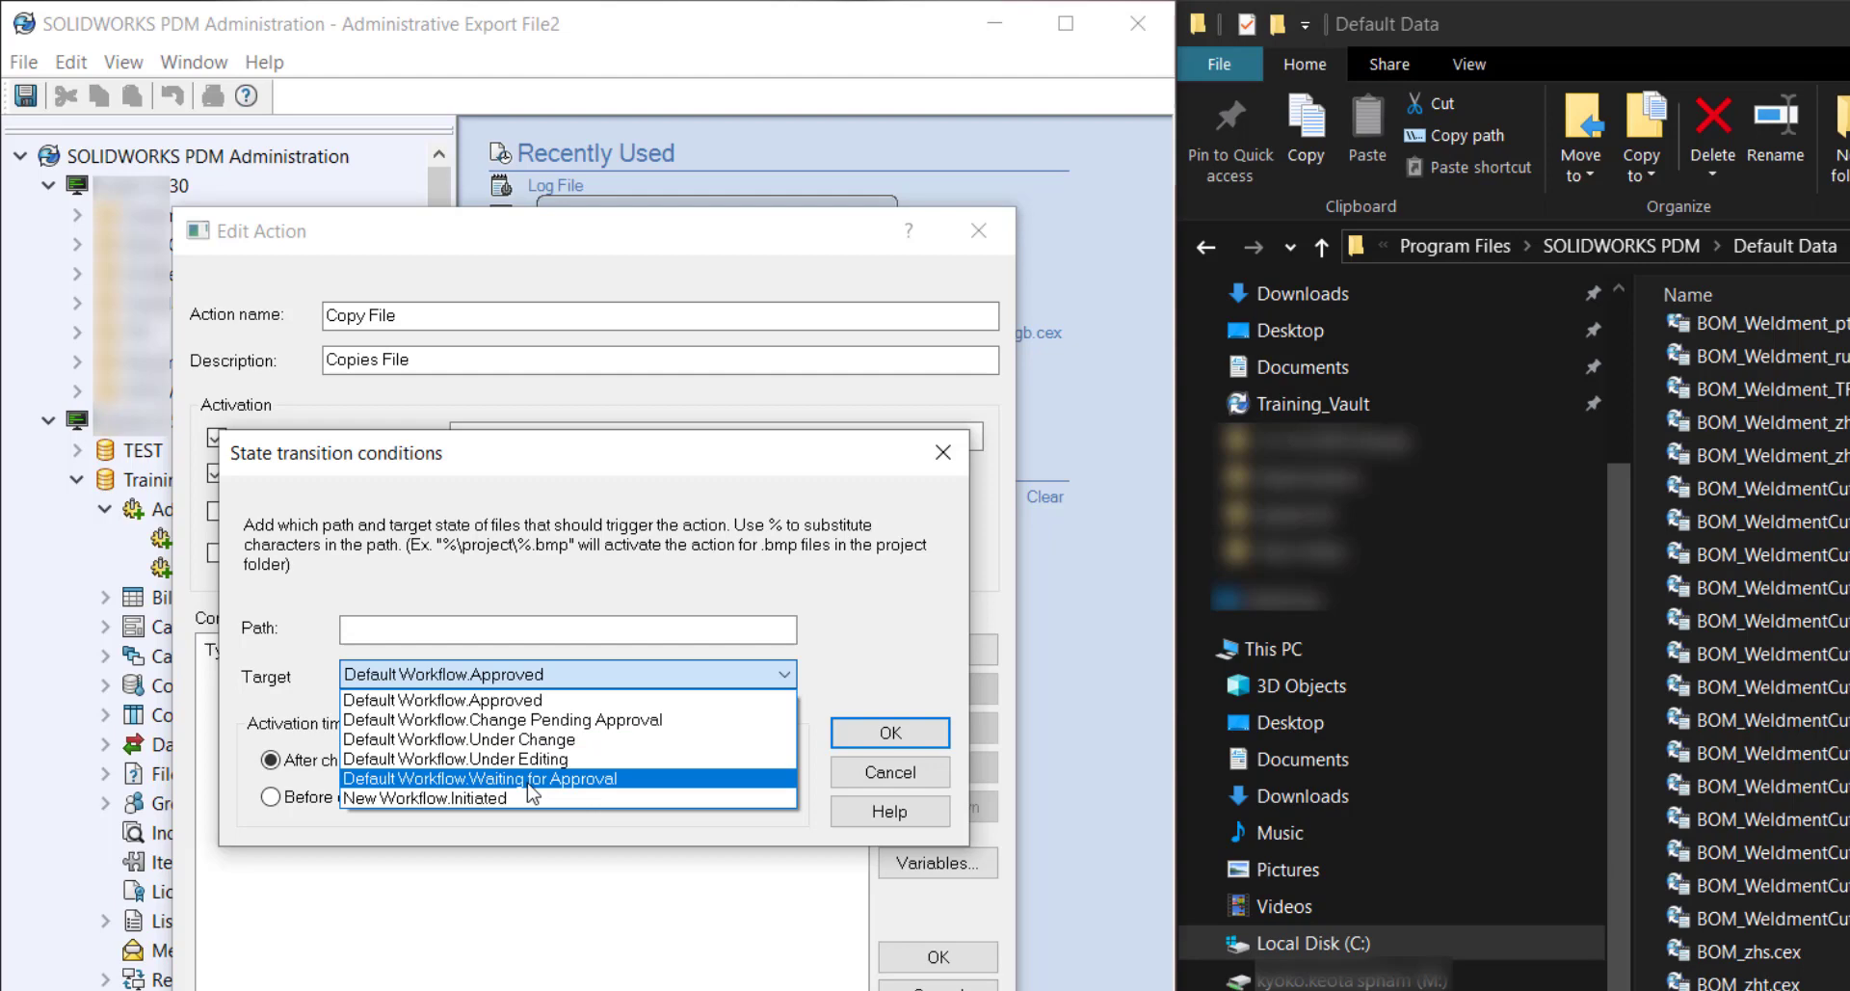
left_click(889, 772)
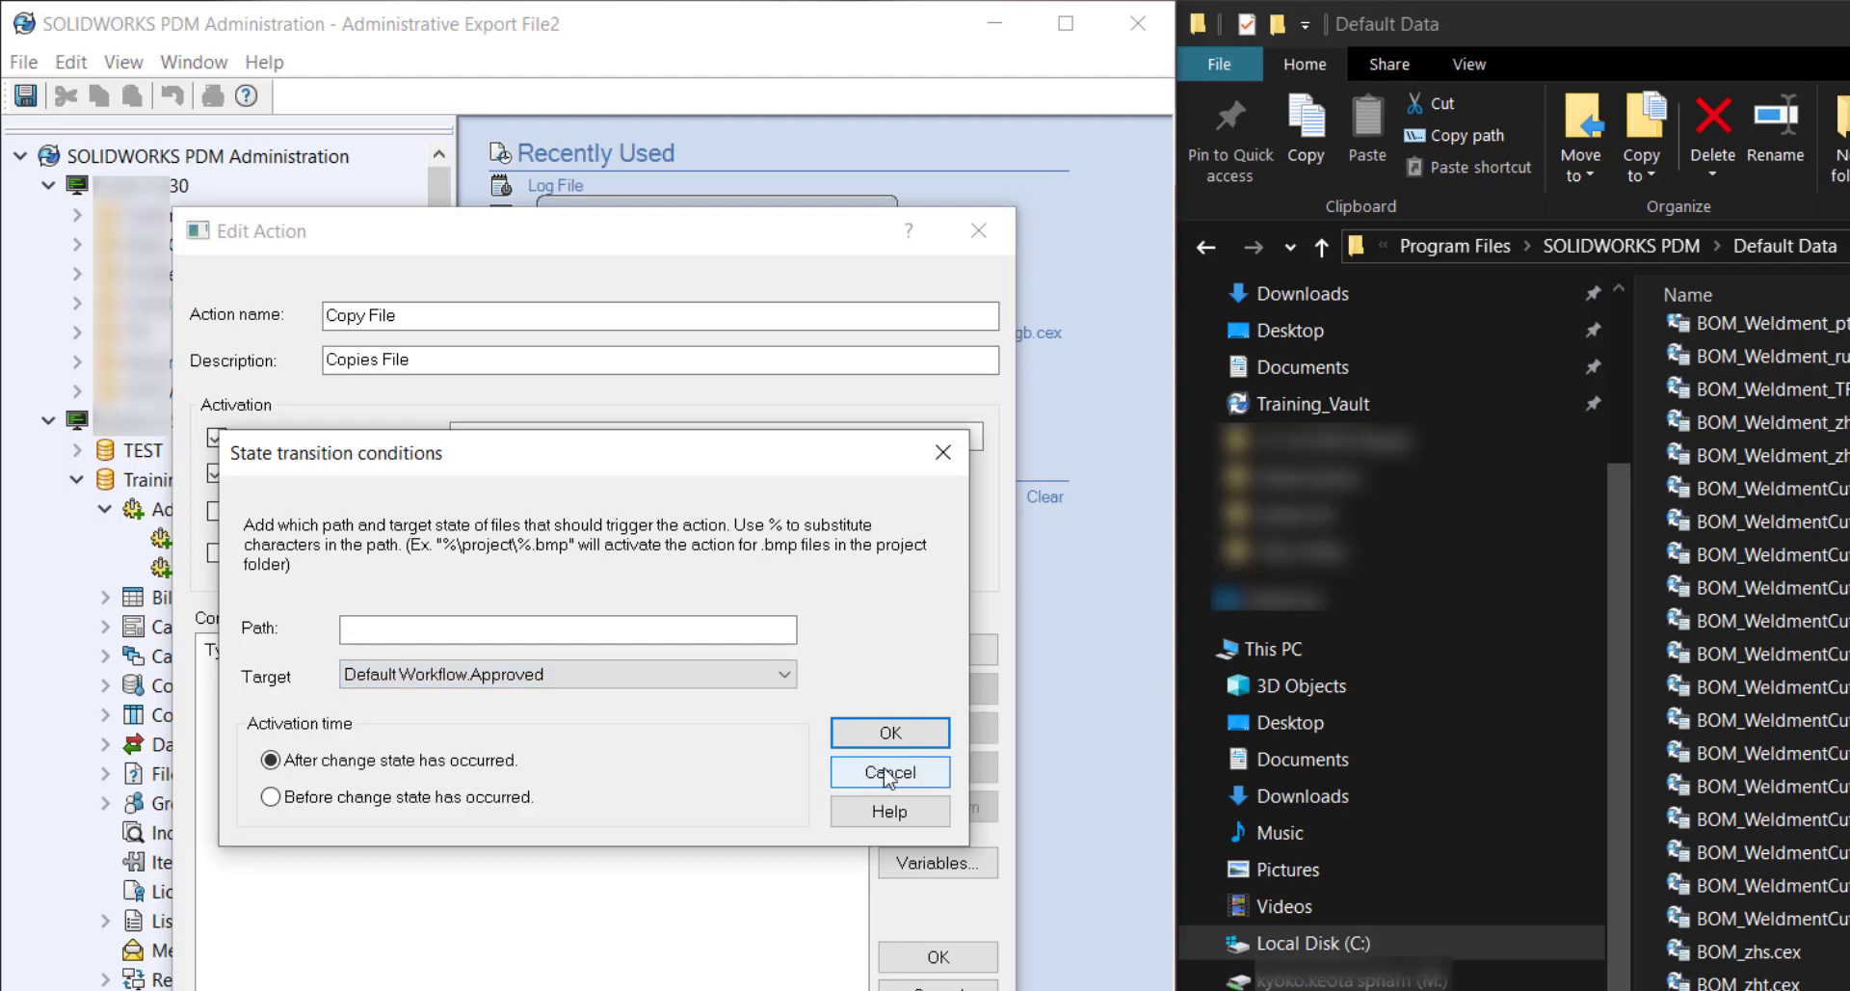
left_click(890, 772)
left_click(234, 473)
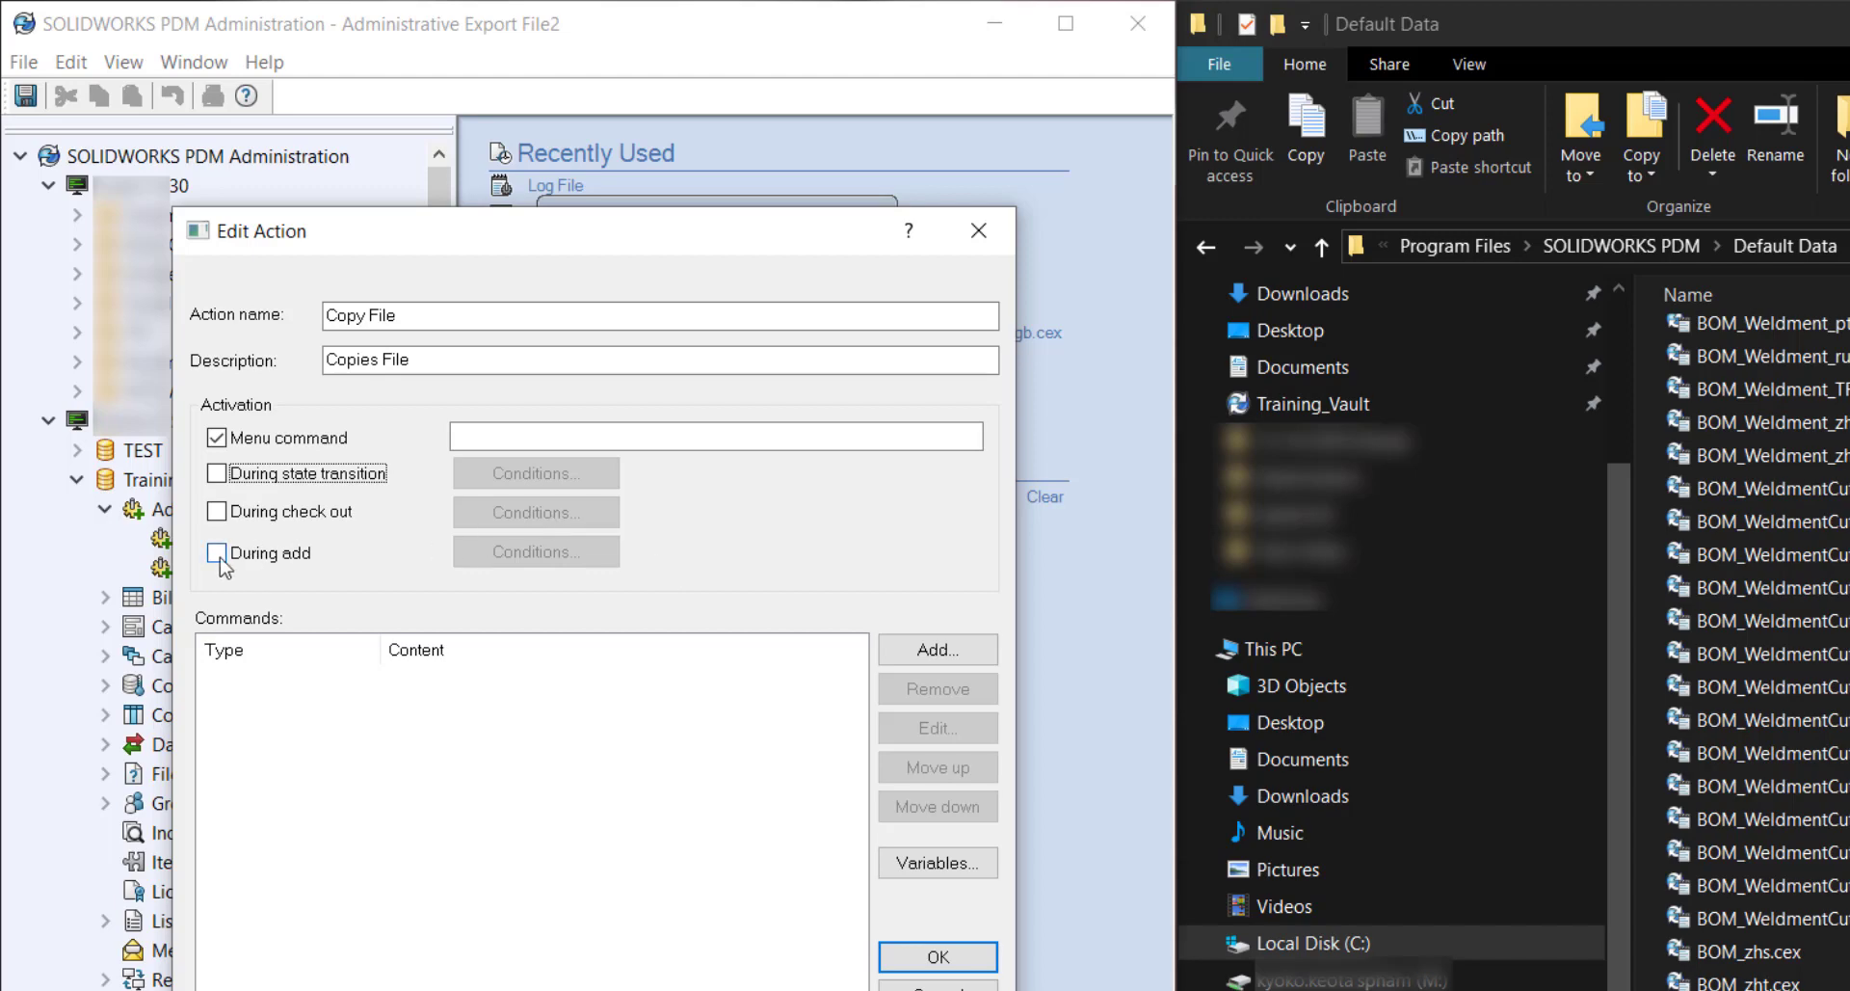
Set the menu command text to "Copy File" and add a Copy file command to the action
left_click(460, 436)
type("Copy File")
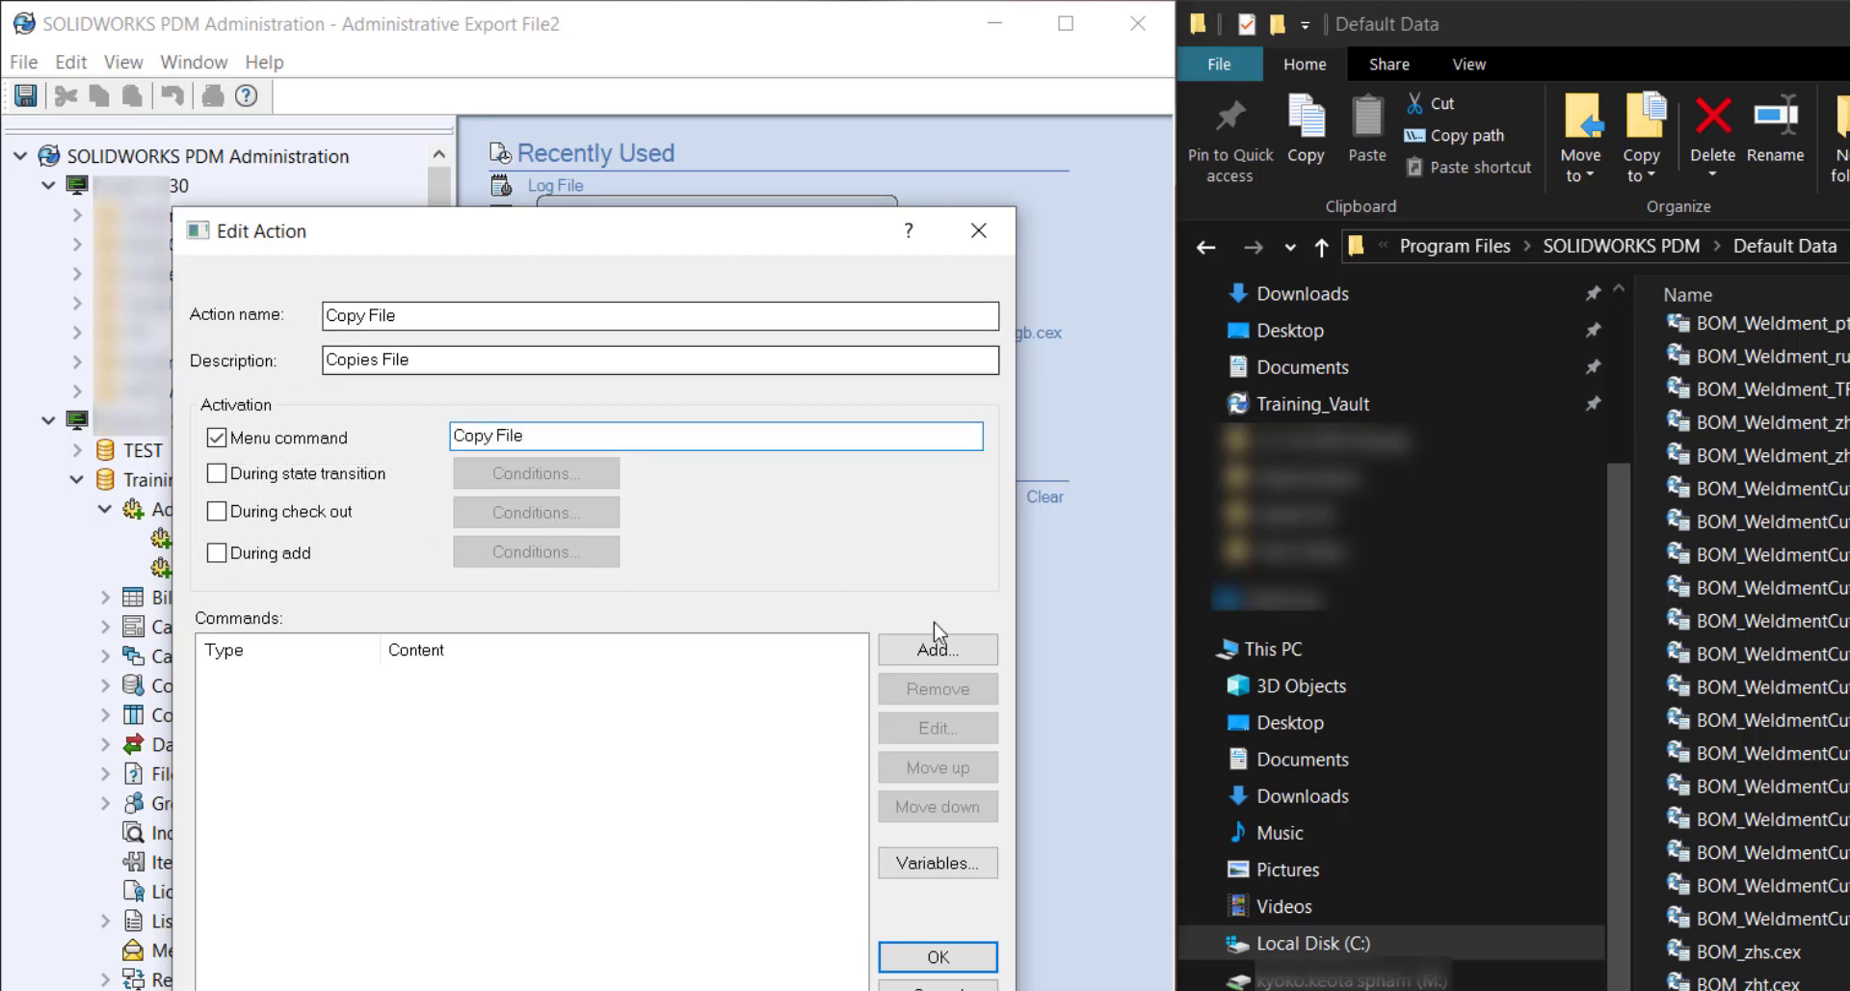
left_click(966, 650)
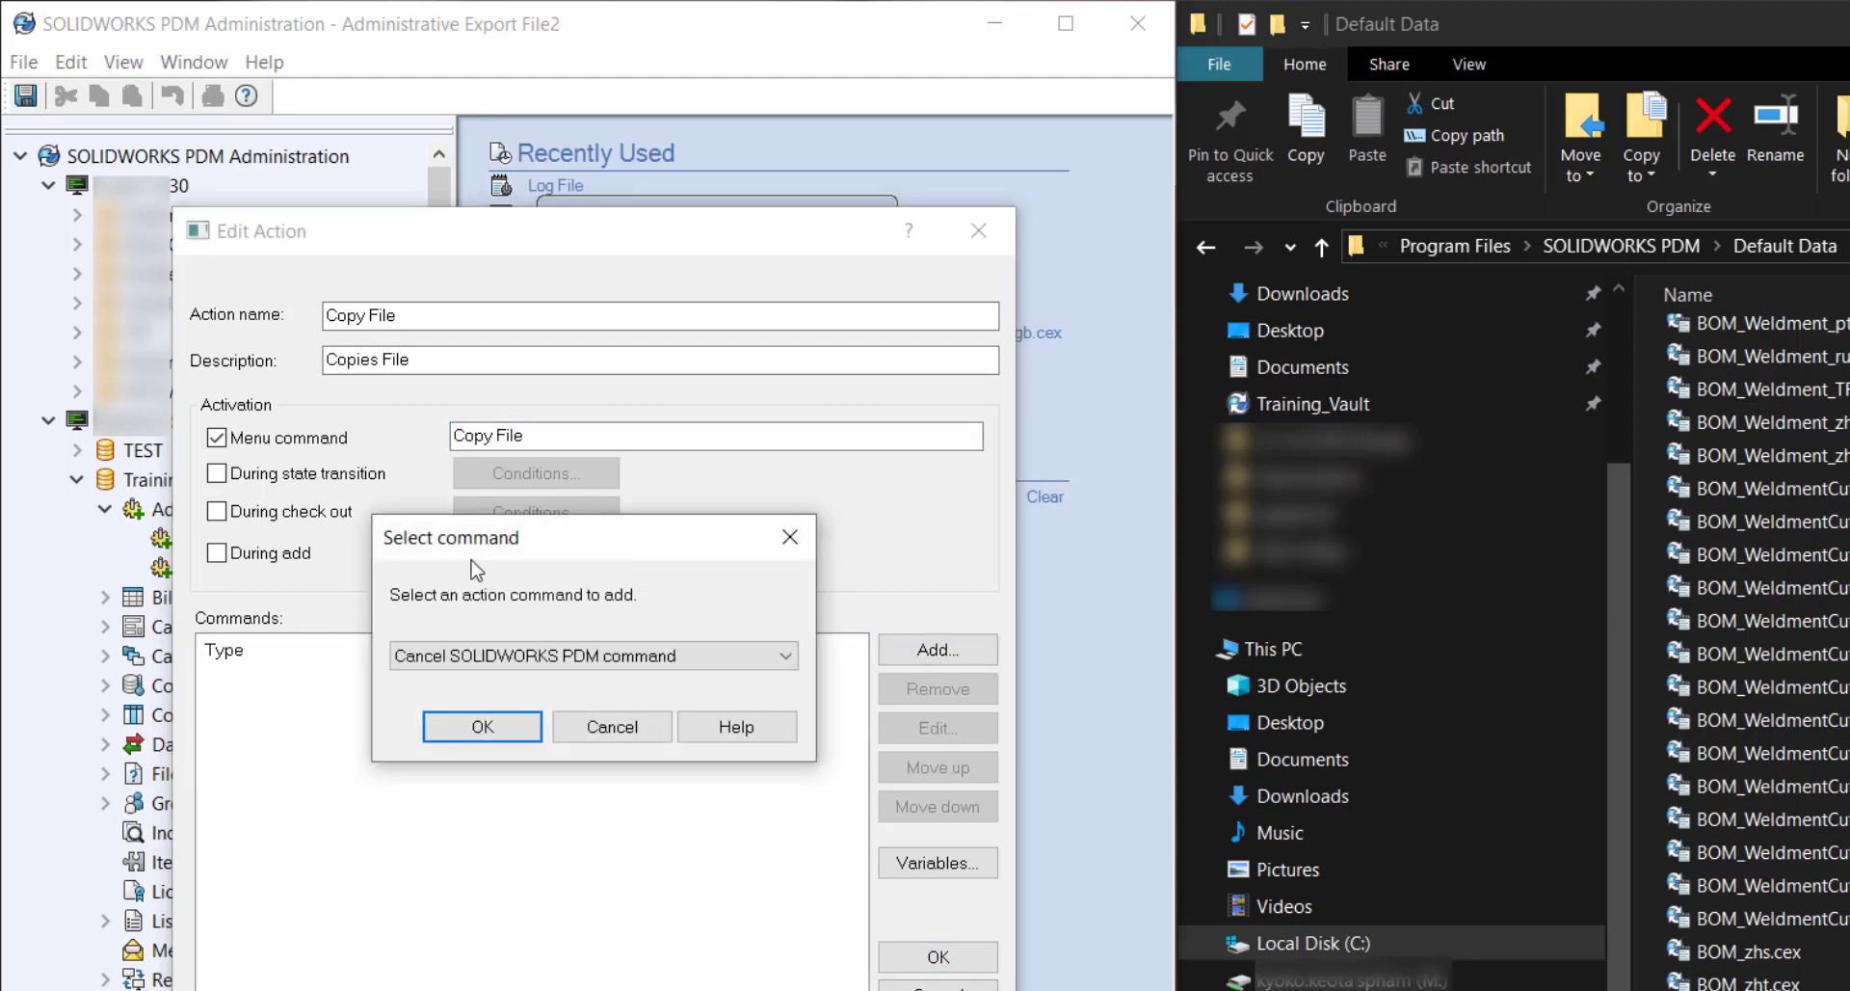
left_click(624, 659)
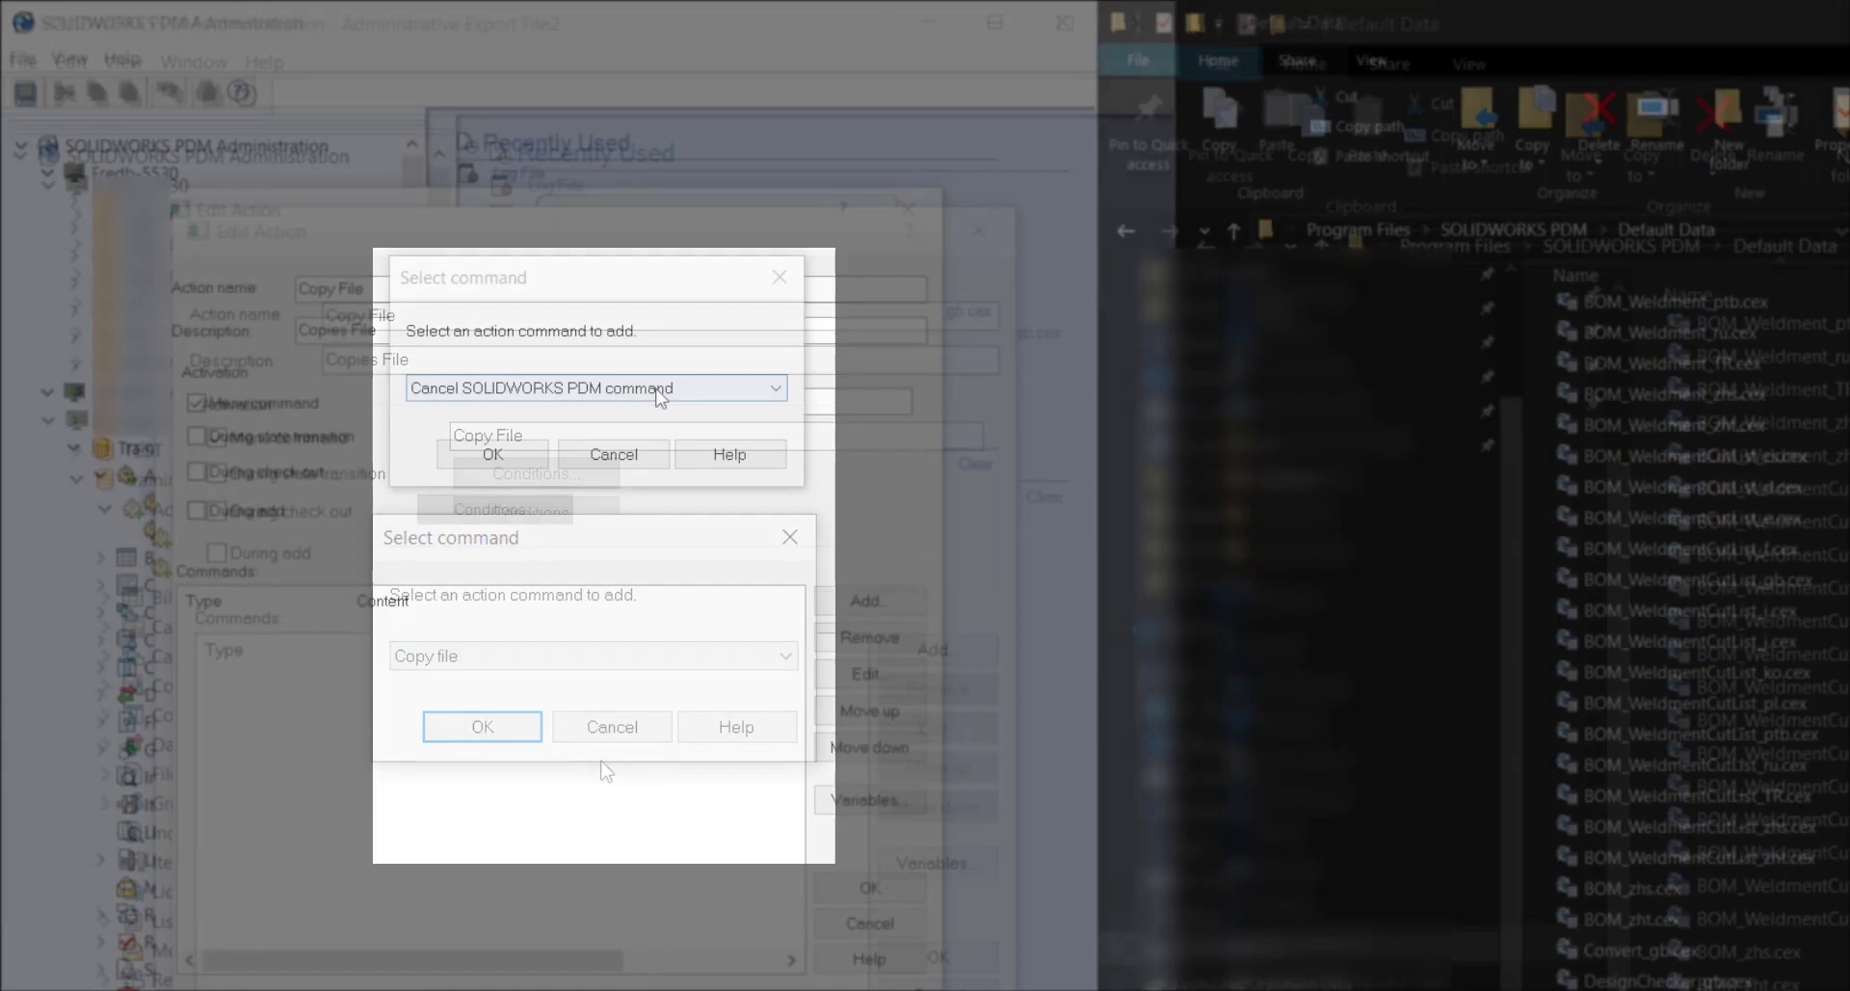
left_click(661, 387)
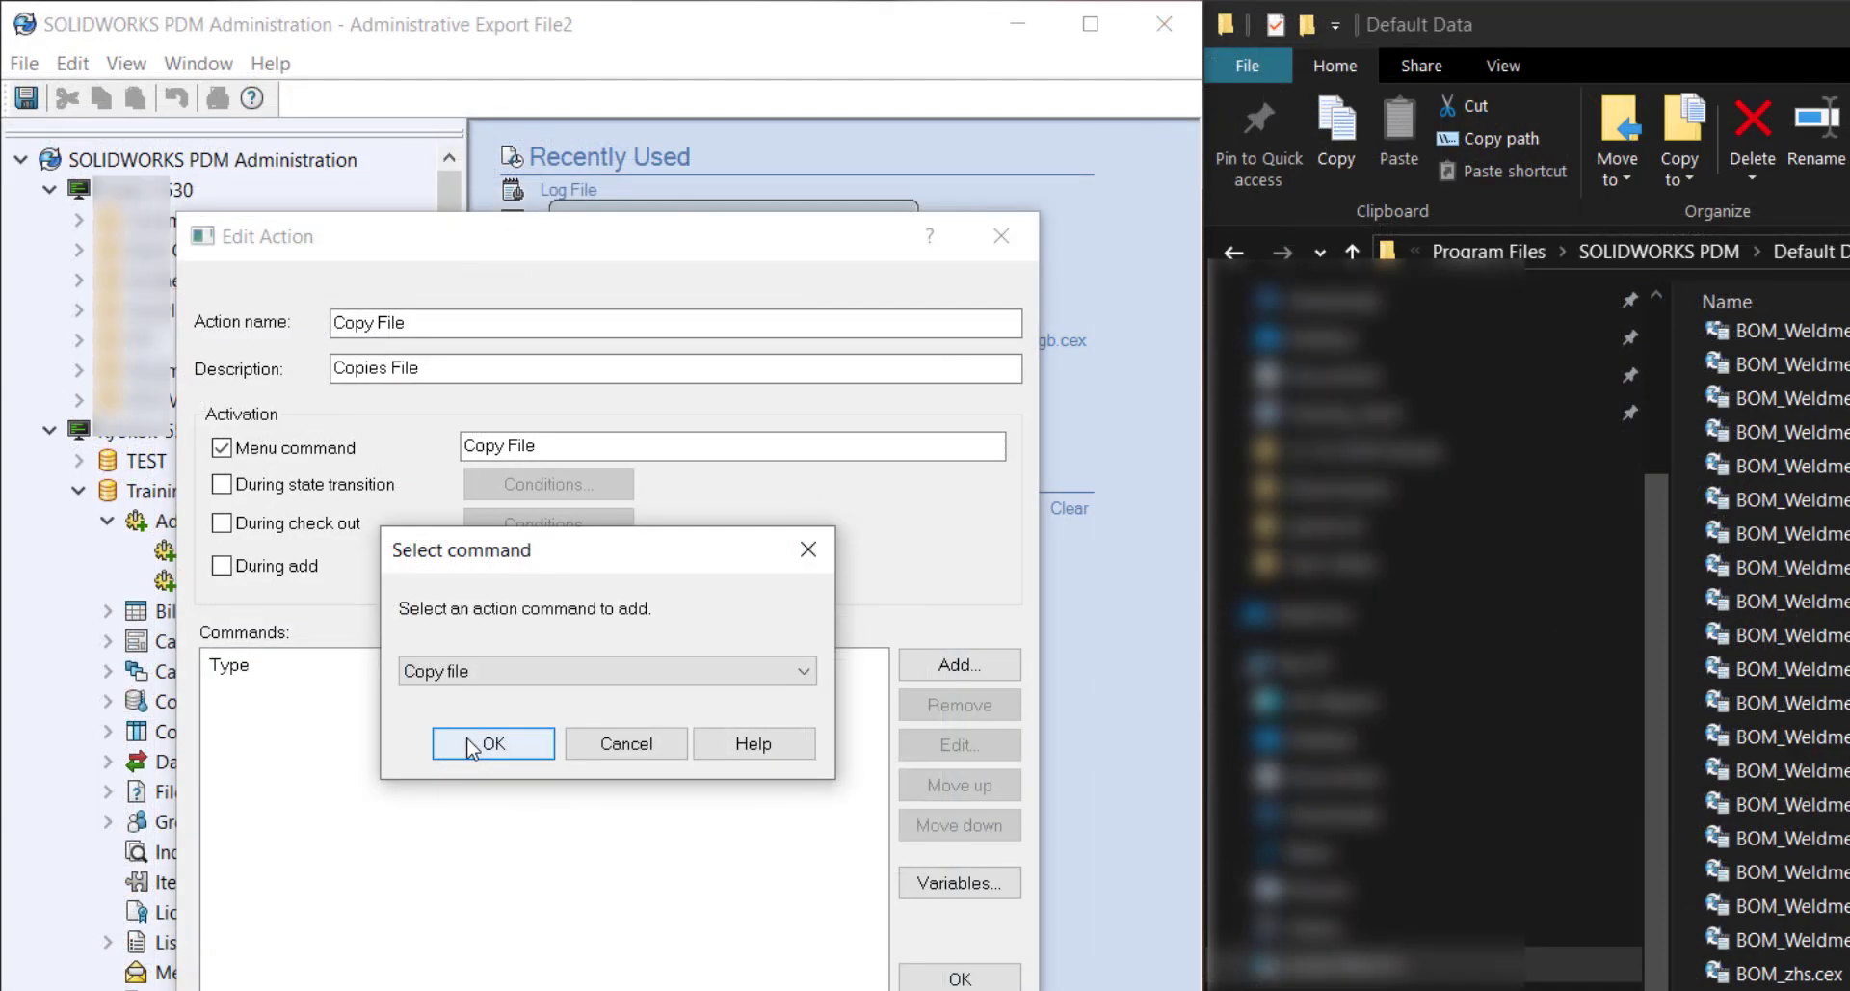
left_click(488, 743)
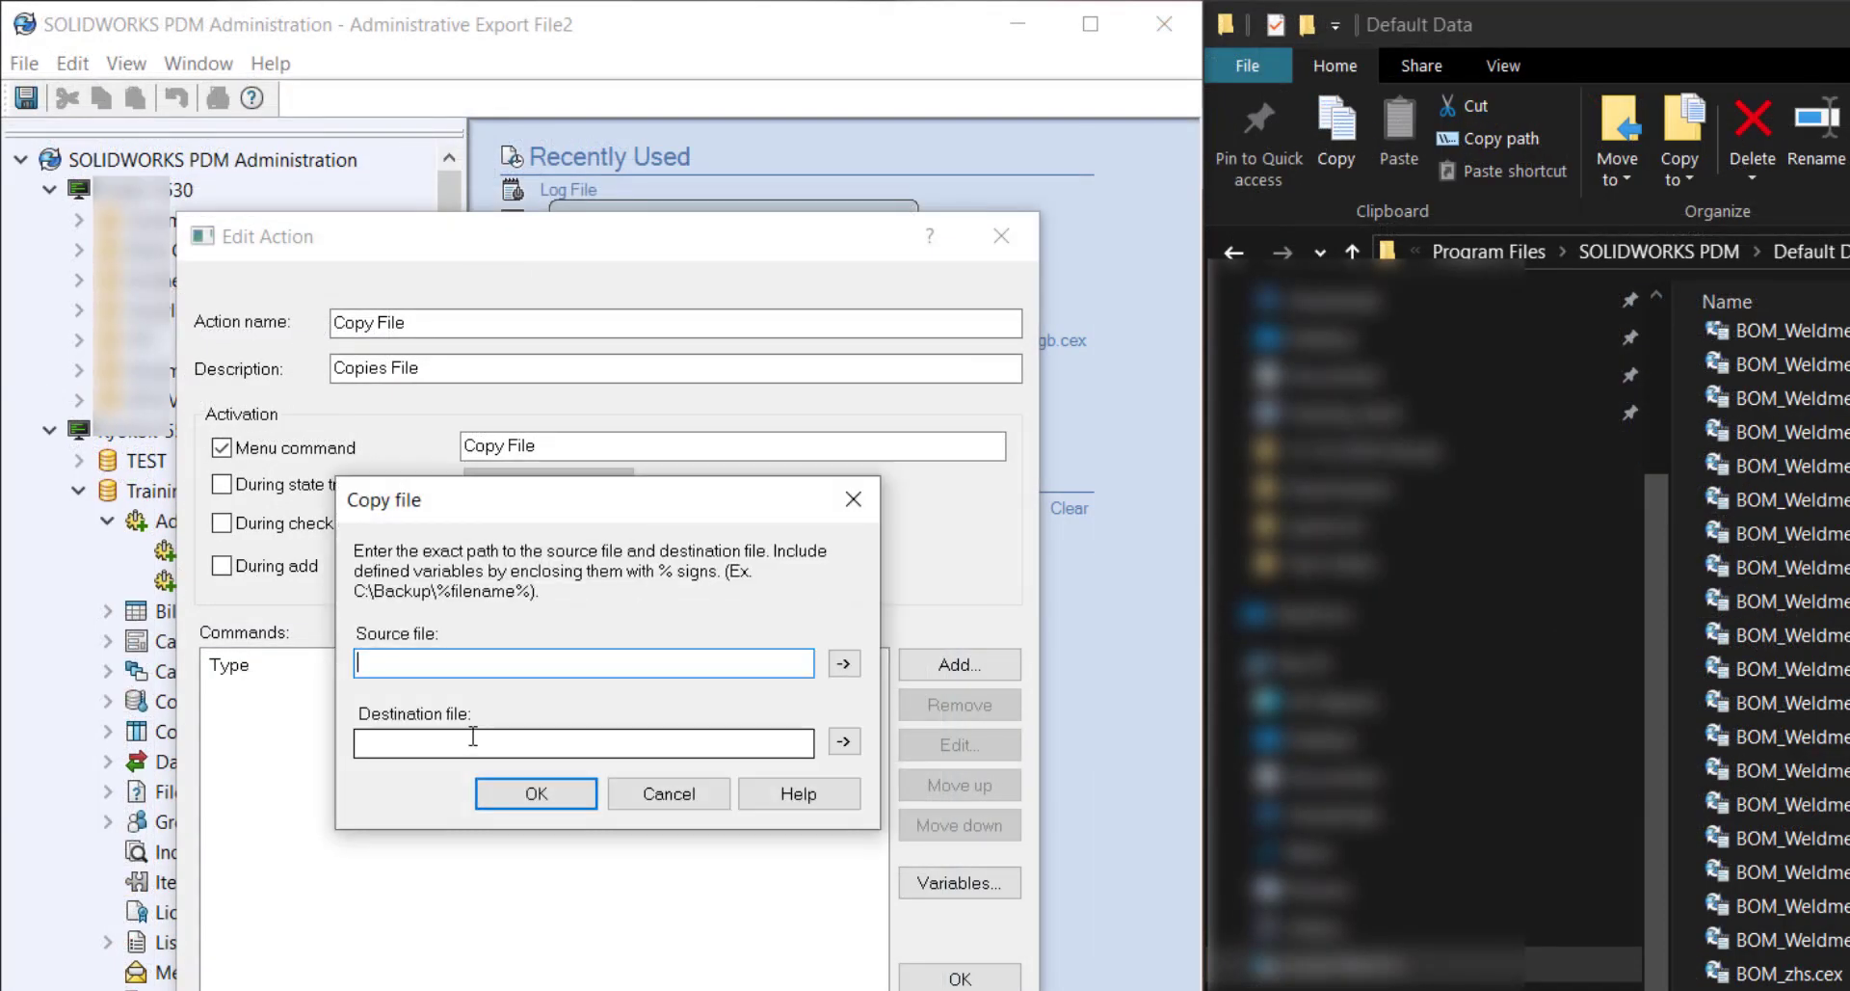
Set the source file to the file variable for the path to the selected files, %PathToSelectedFile%
left_click(844, 664)
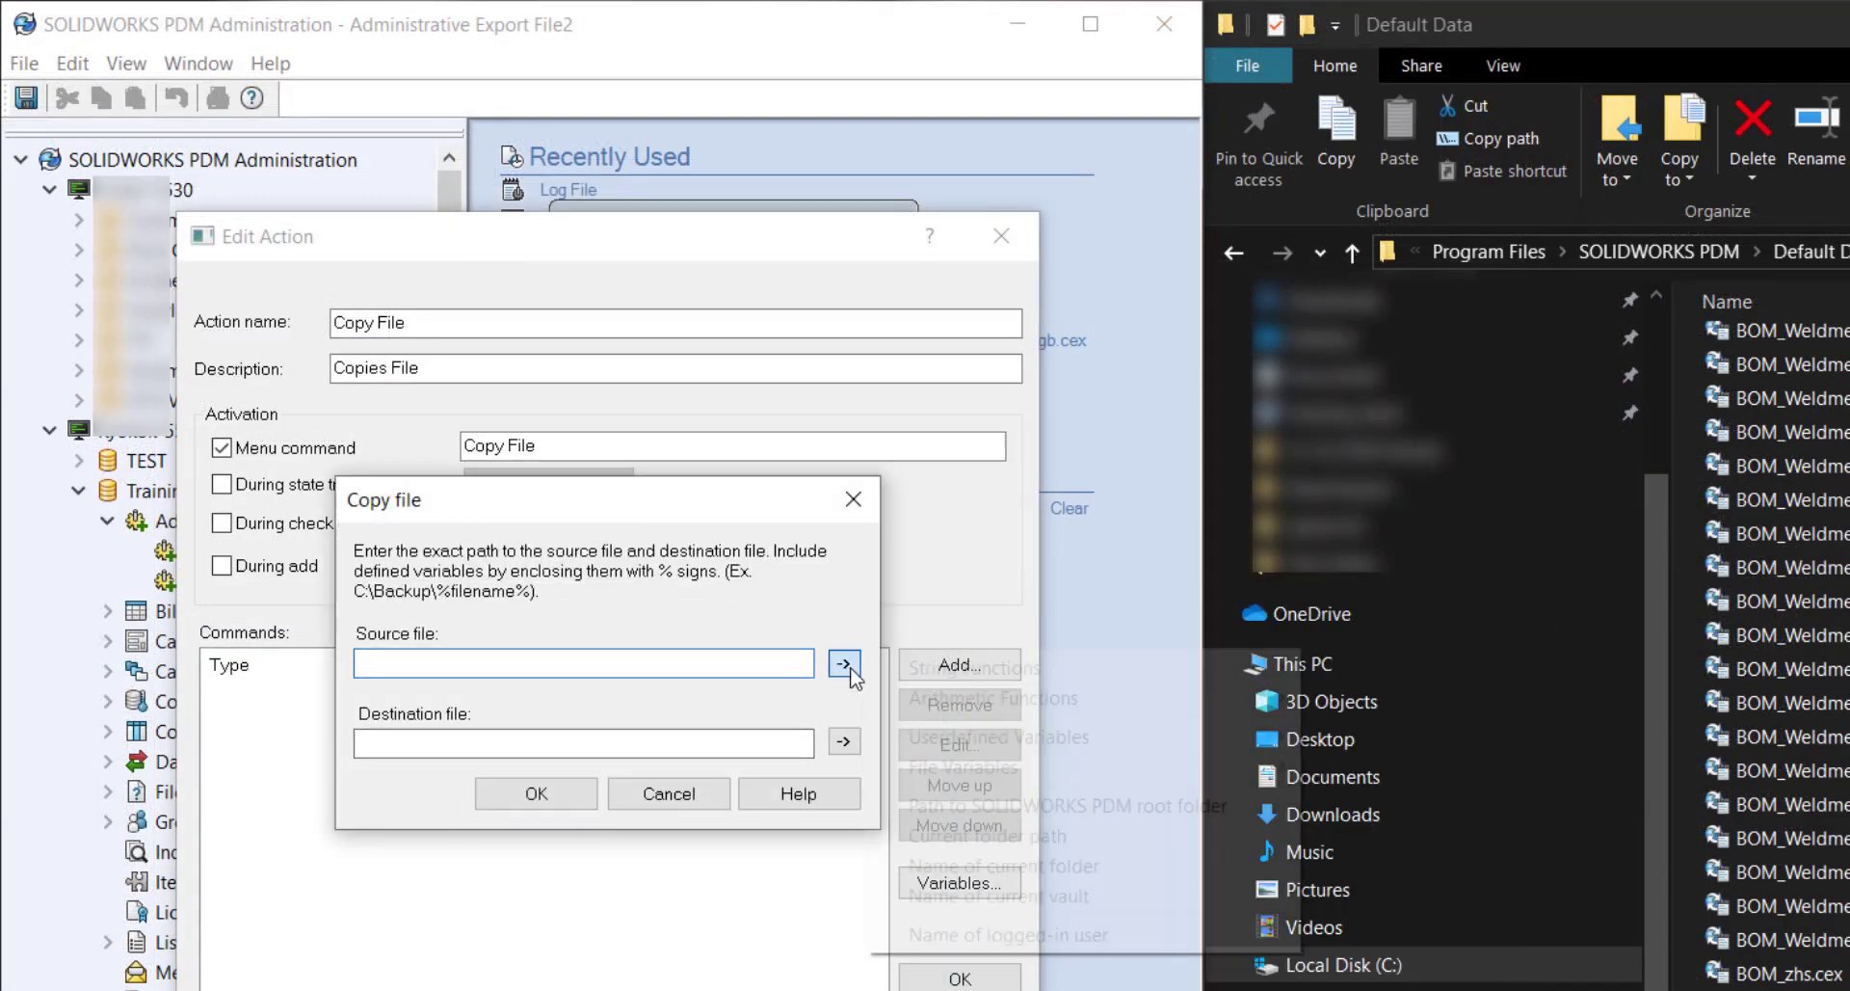
mouse_move(968, 769)
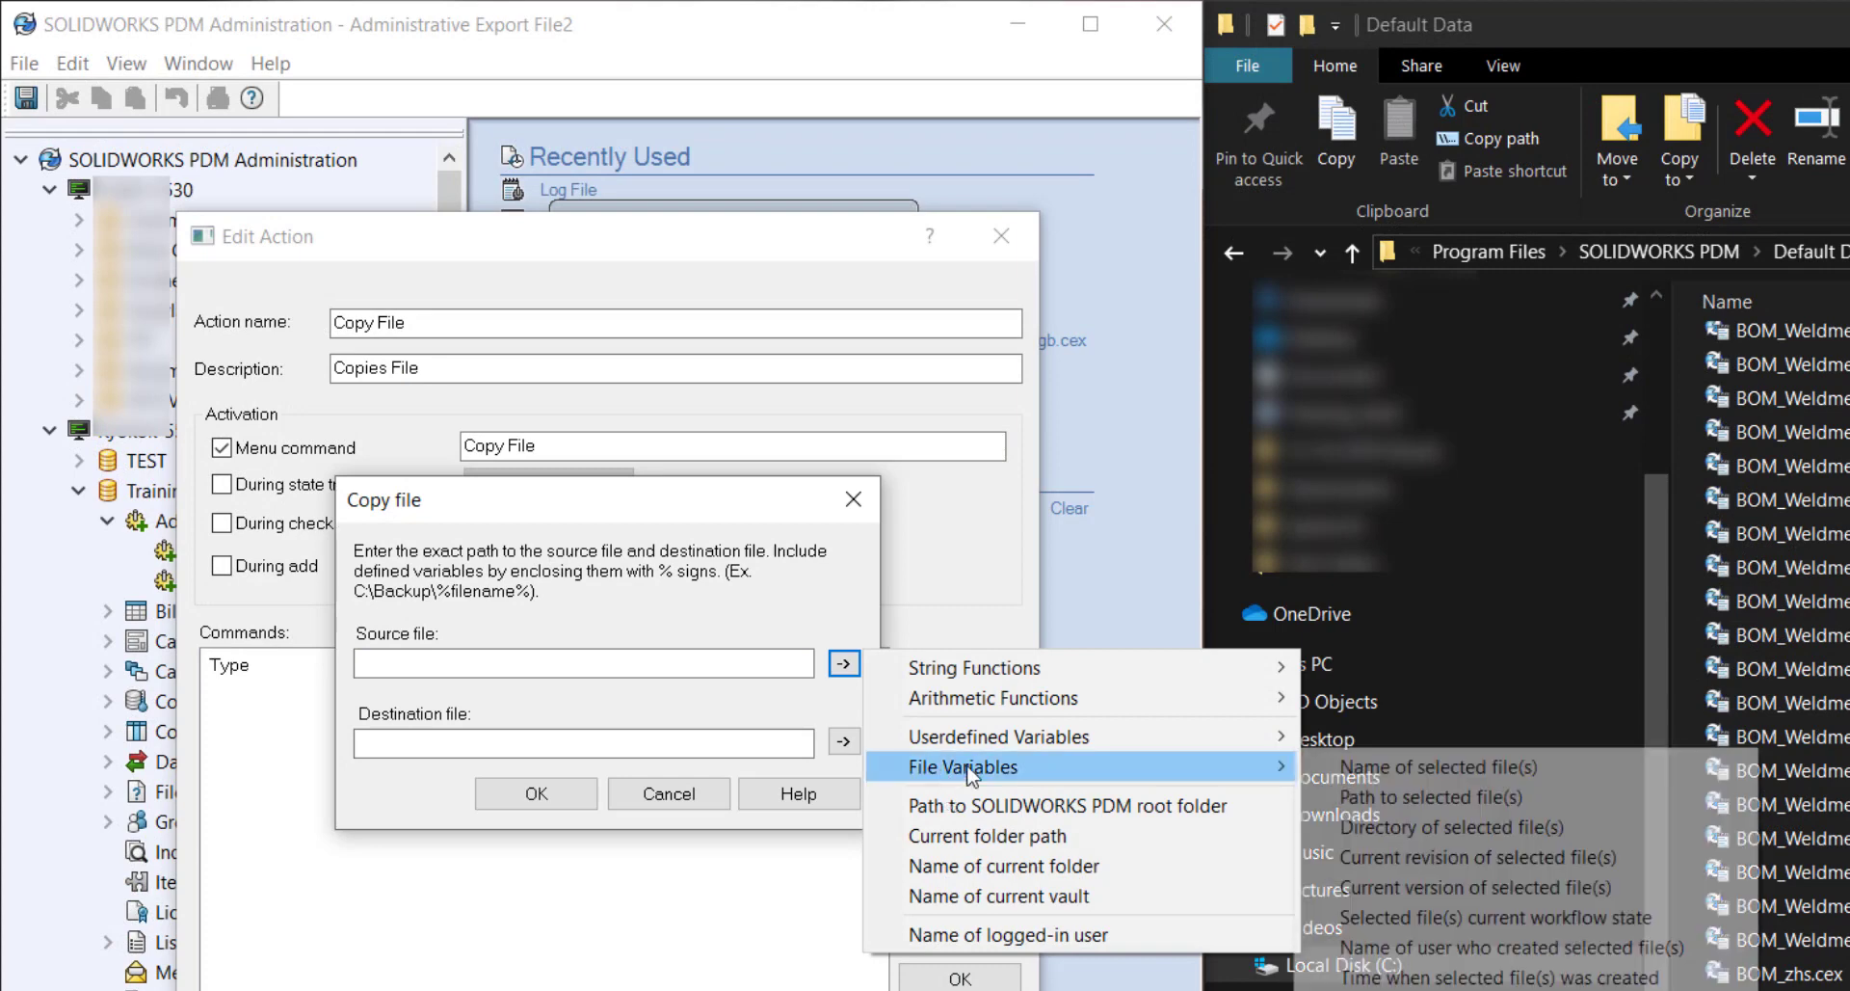
left_click(1463, 798)
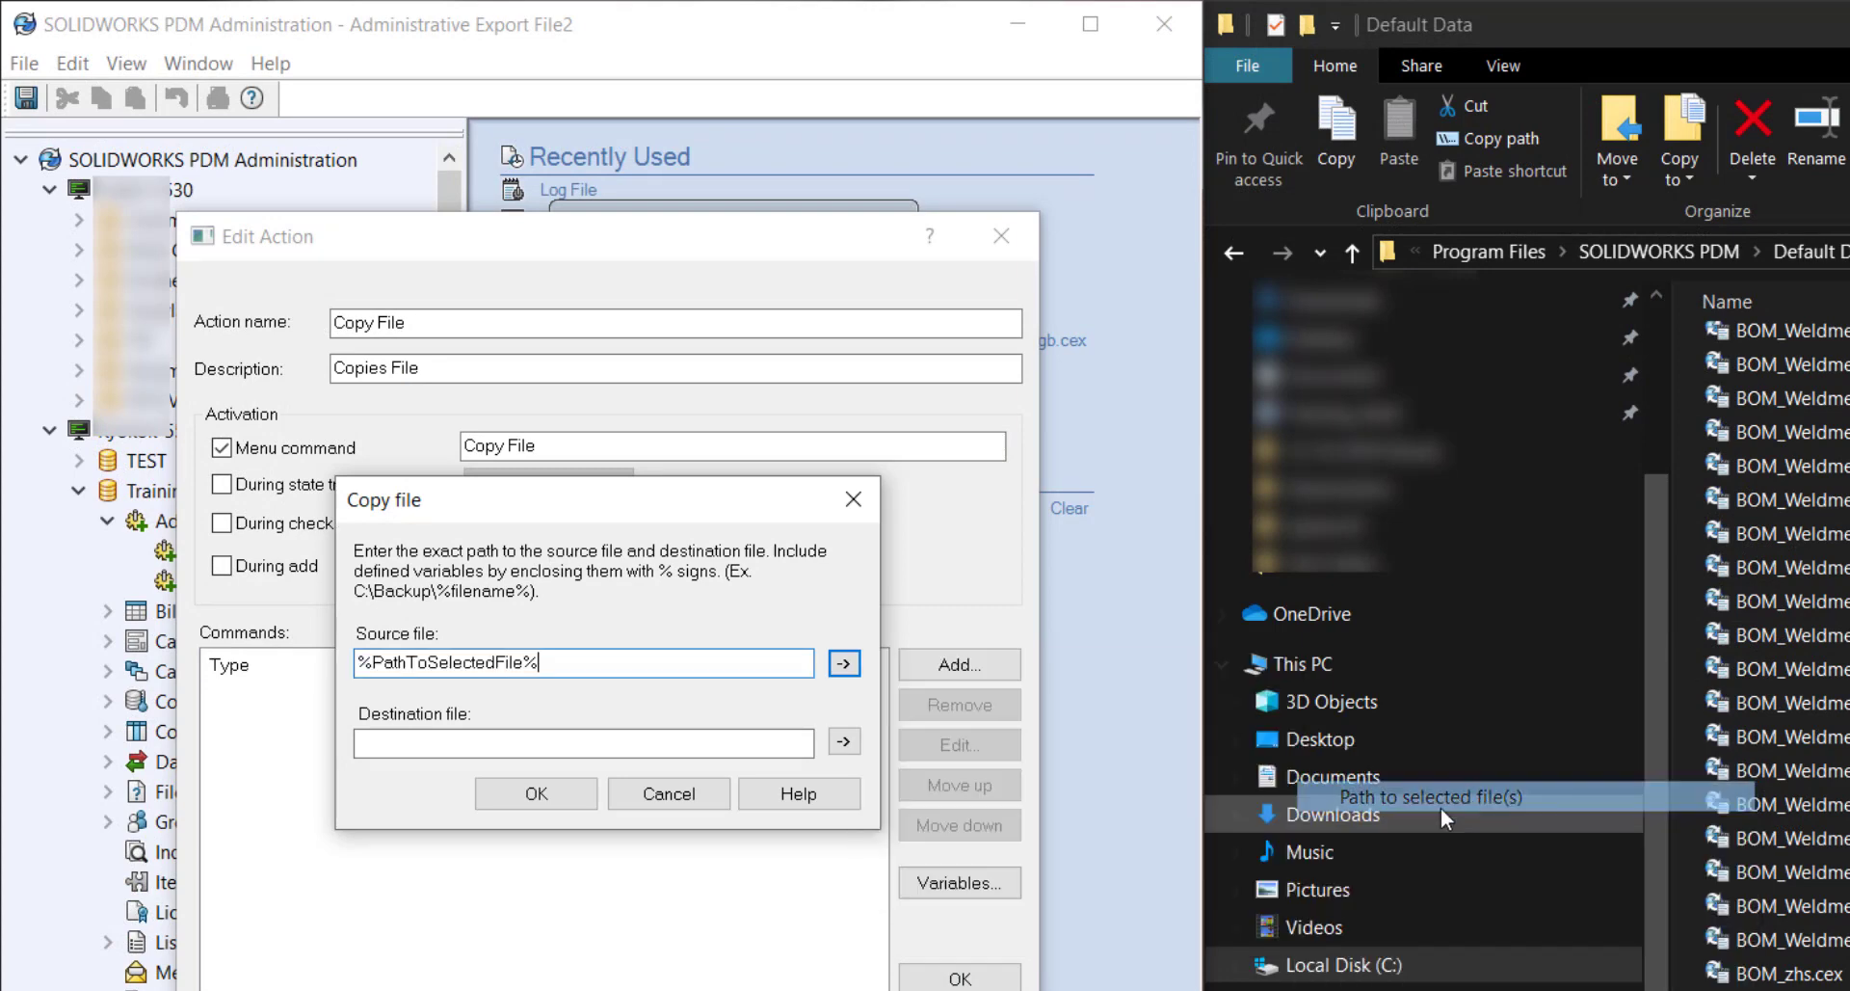
Build the destination file path from variables as %RootFolderPath%\Test\%NameOfSelectedFile%
left_click(573, 743)
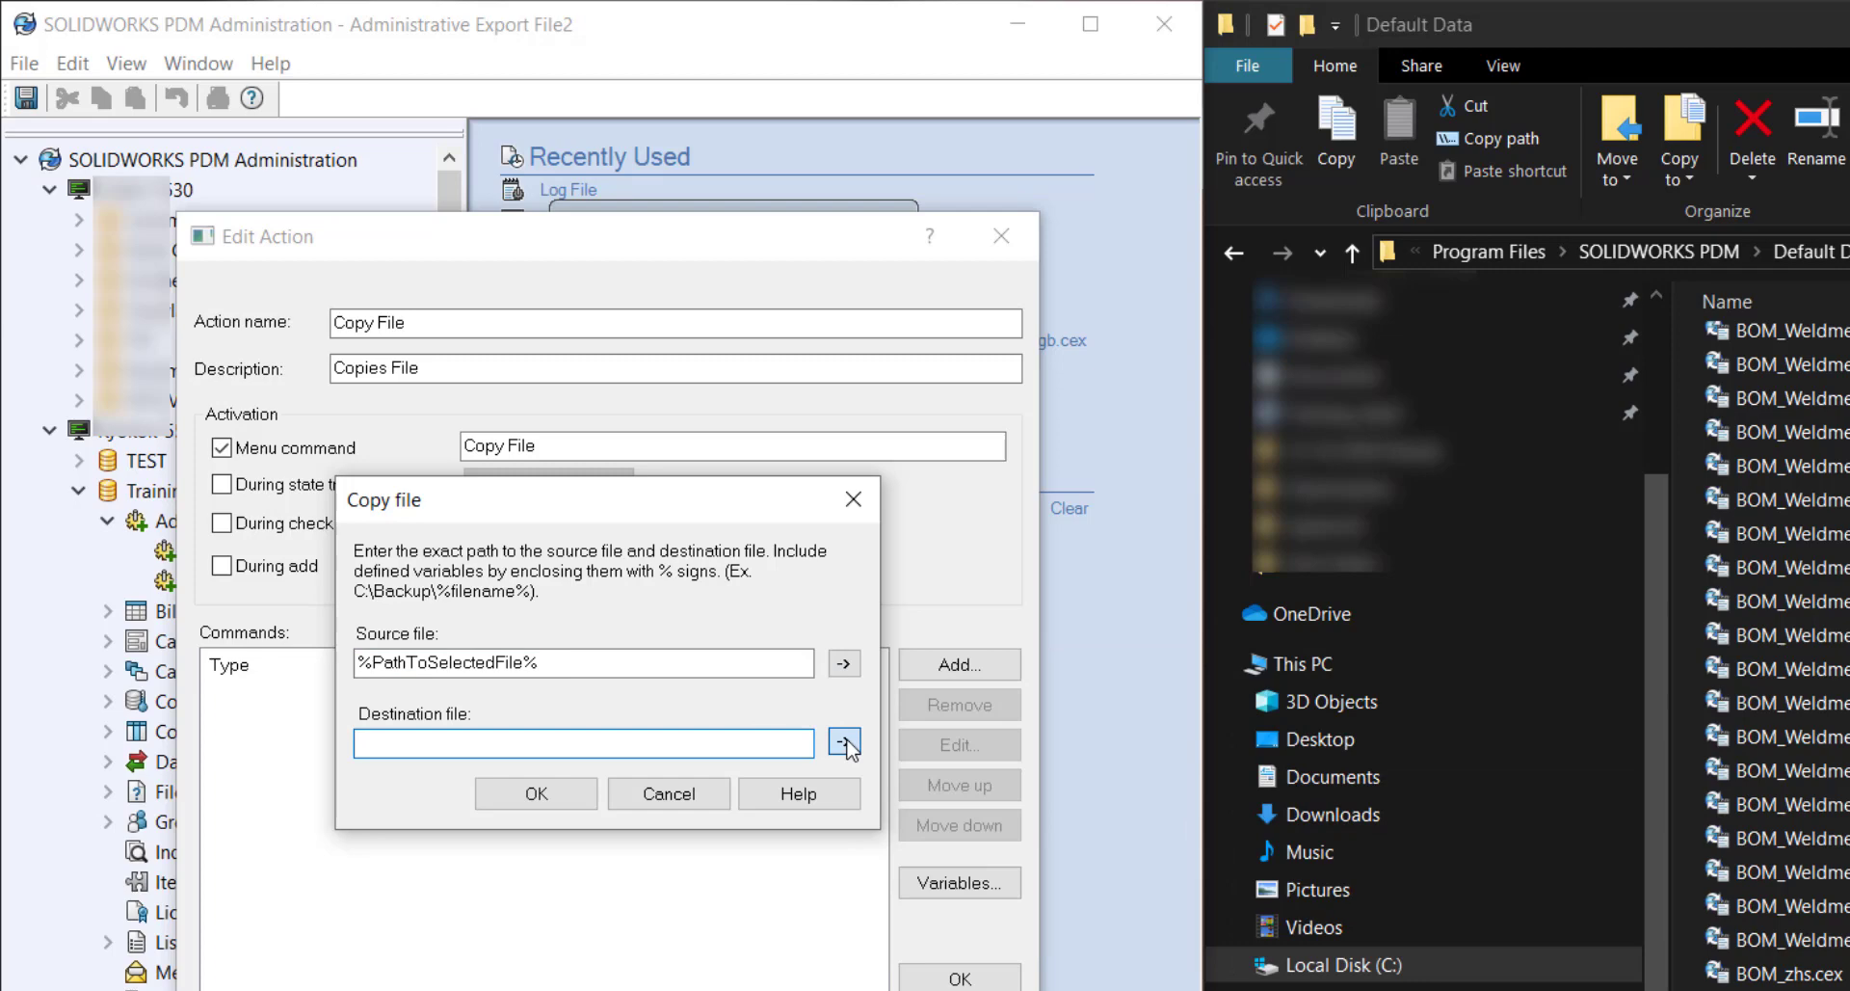
left_click(844, 741)
left_click(1033, 879)
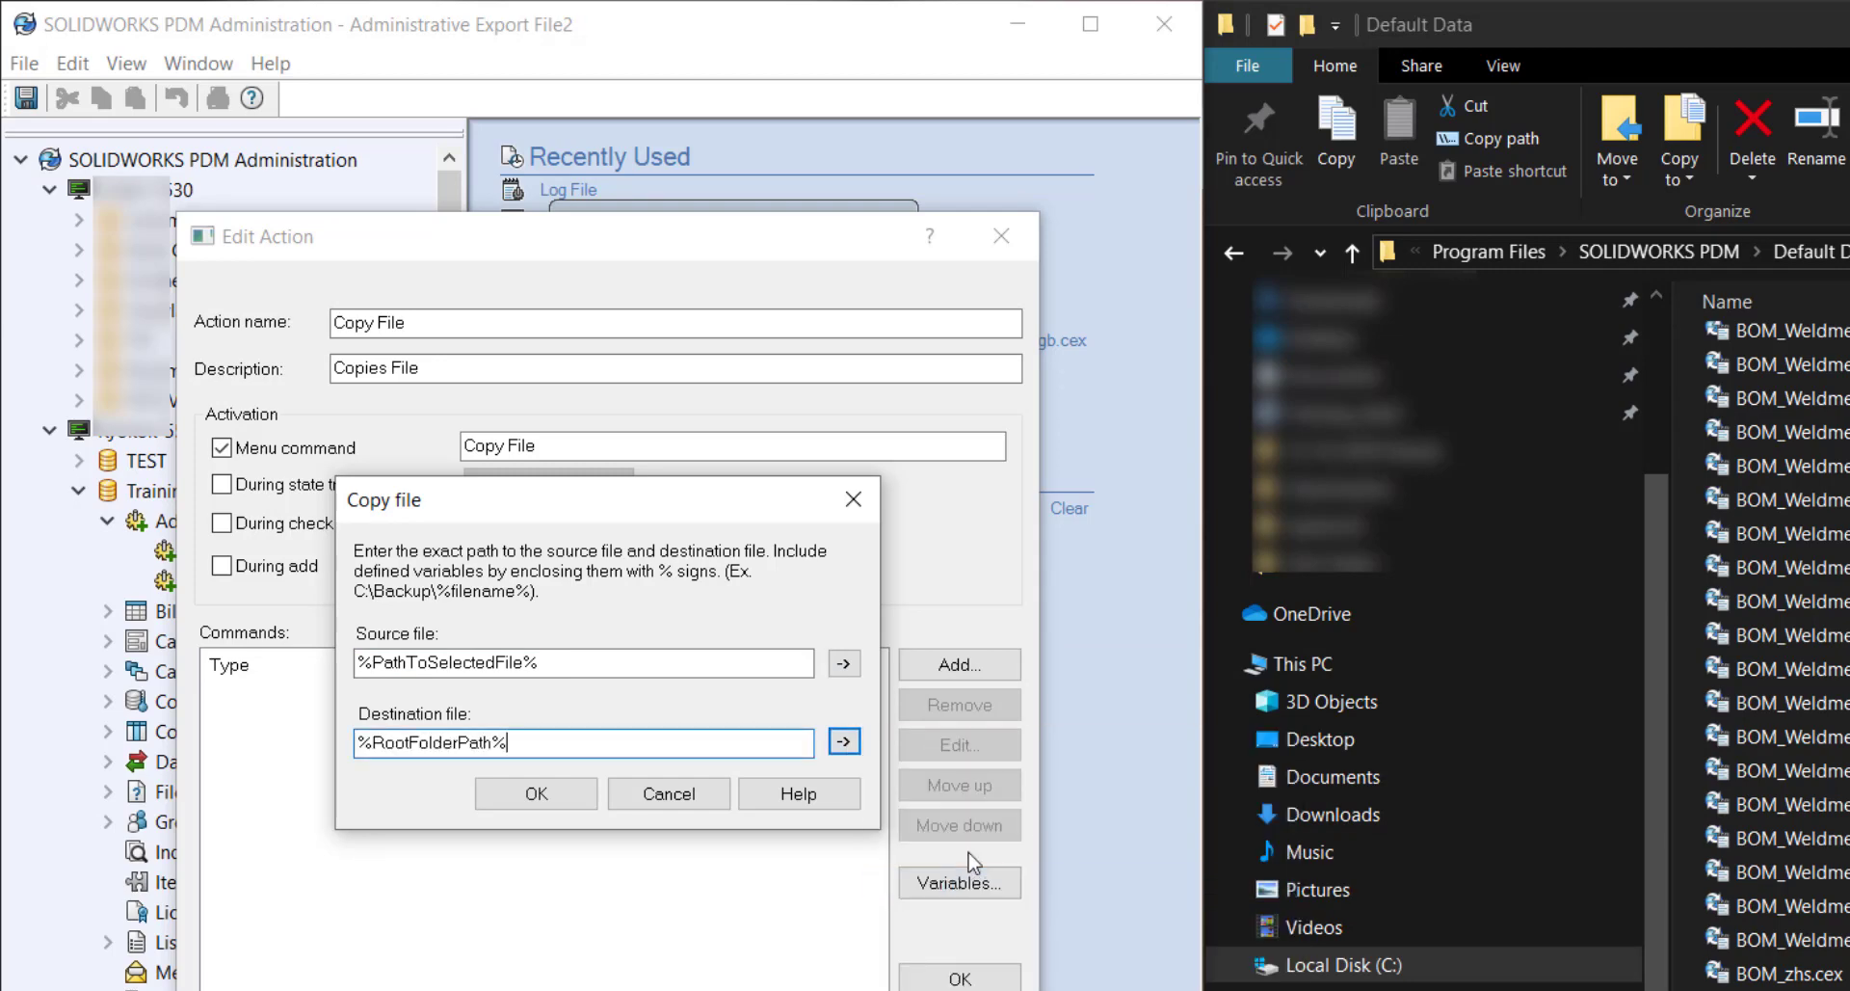
type("\\Test\\")
left_click(843, 747)
mouse_move(1147, 846)
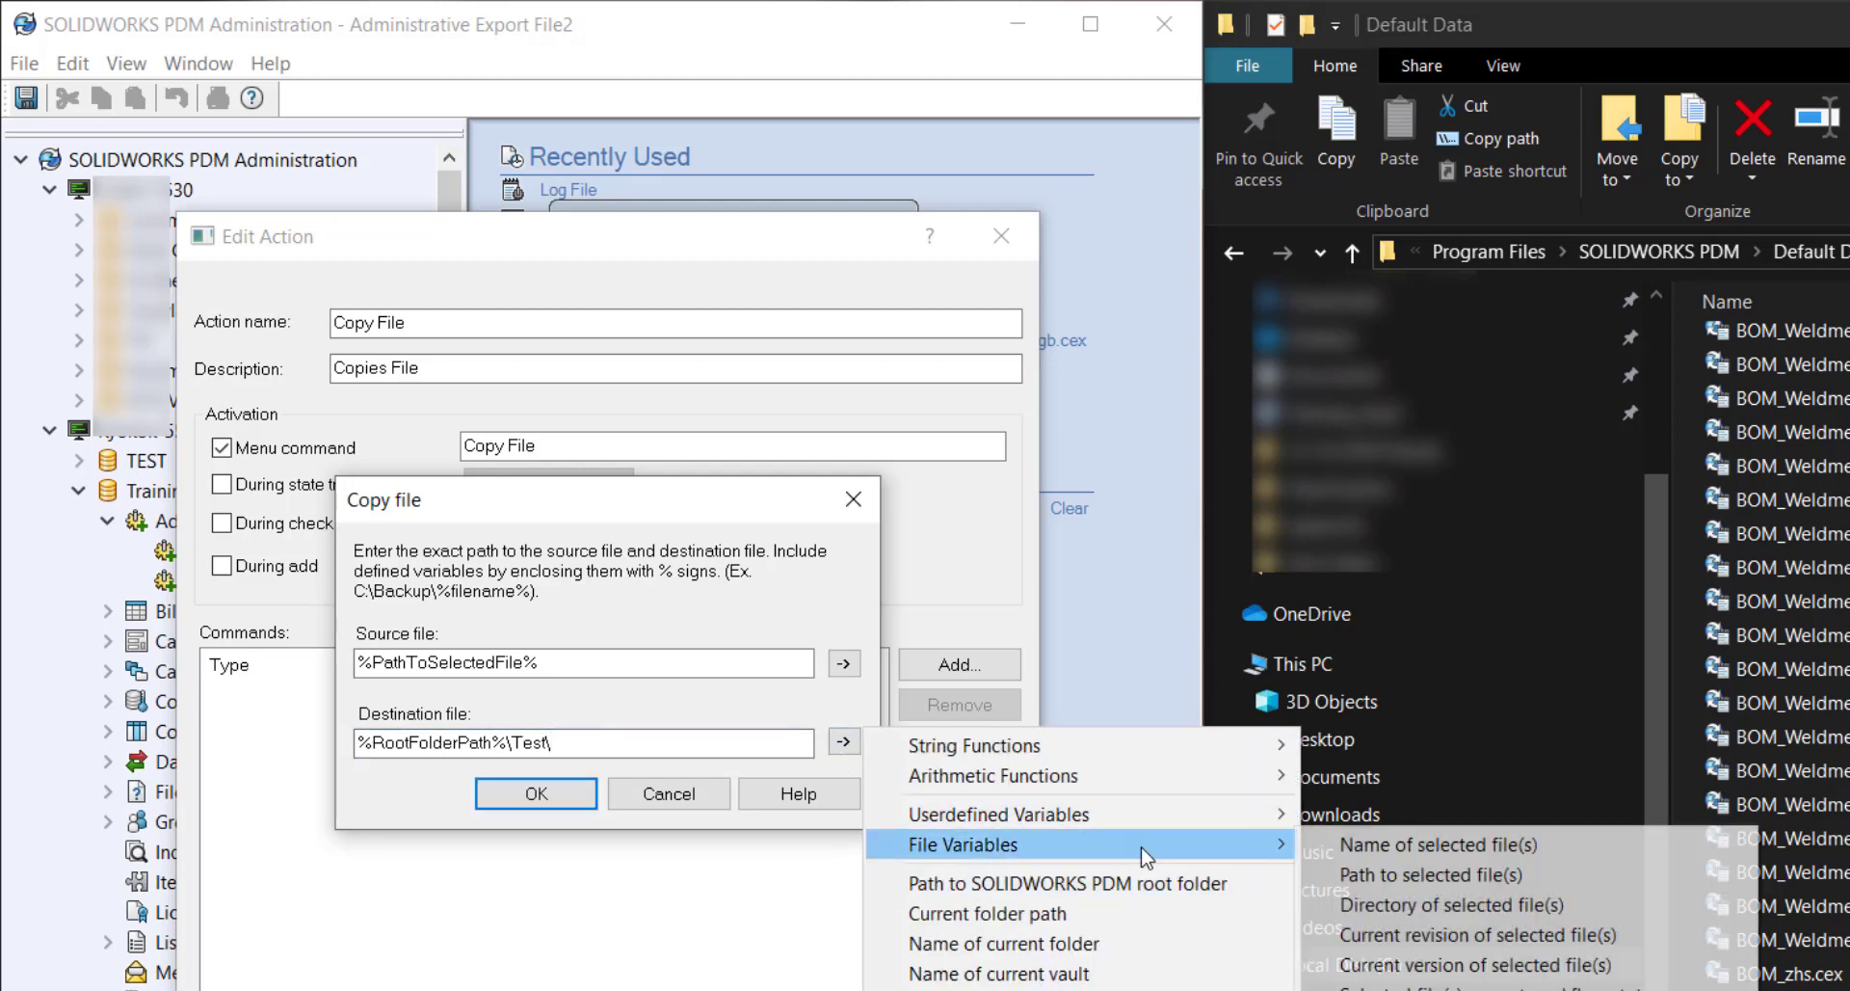
left_click(1367, 852)
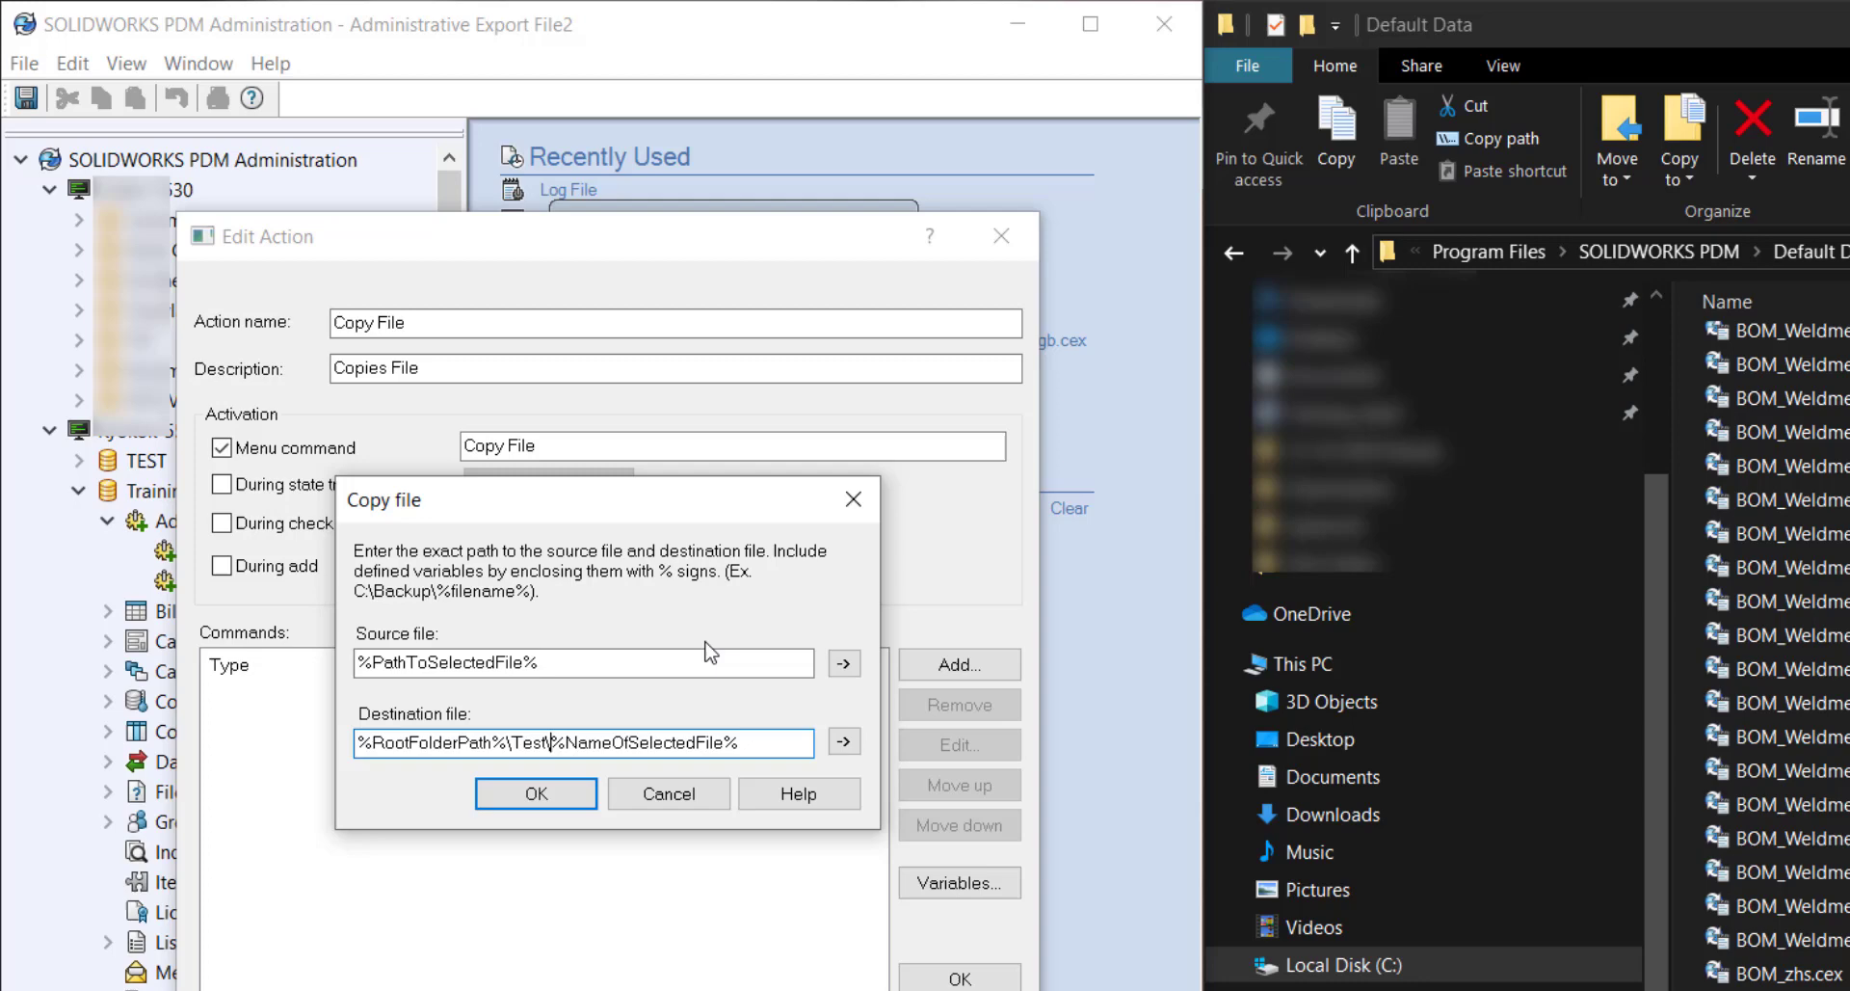
Insert the prefix "Test_" directly before %NameOfSelectedFile% in the destination file path
left_click_drag(551, 742, 566, 742)
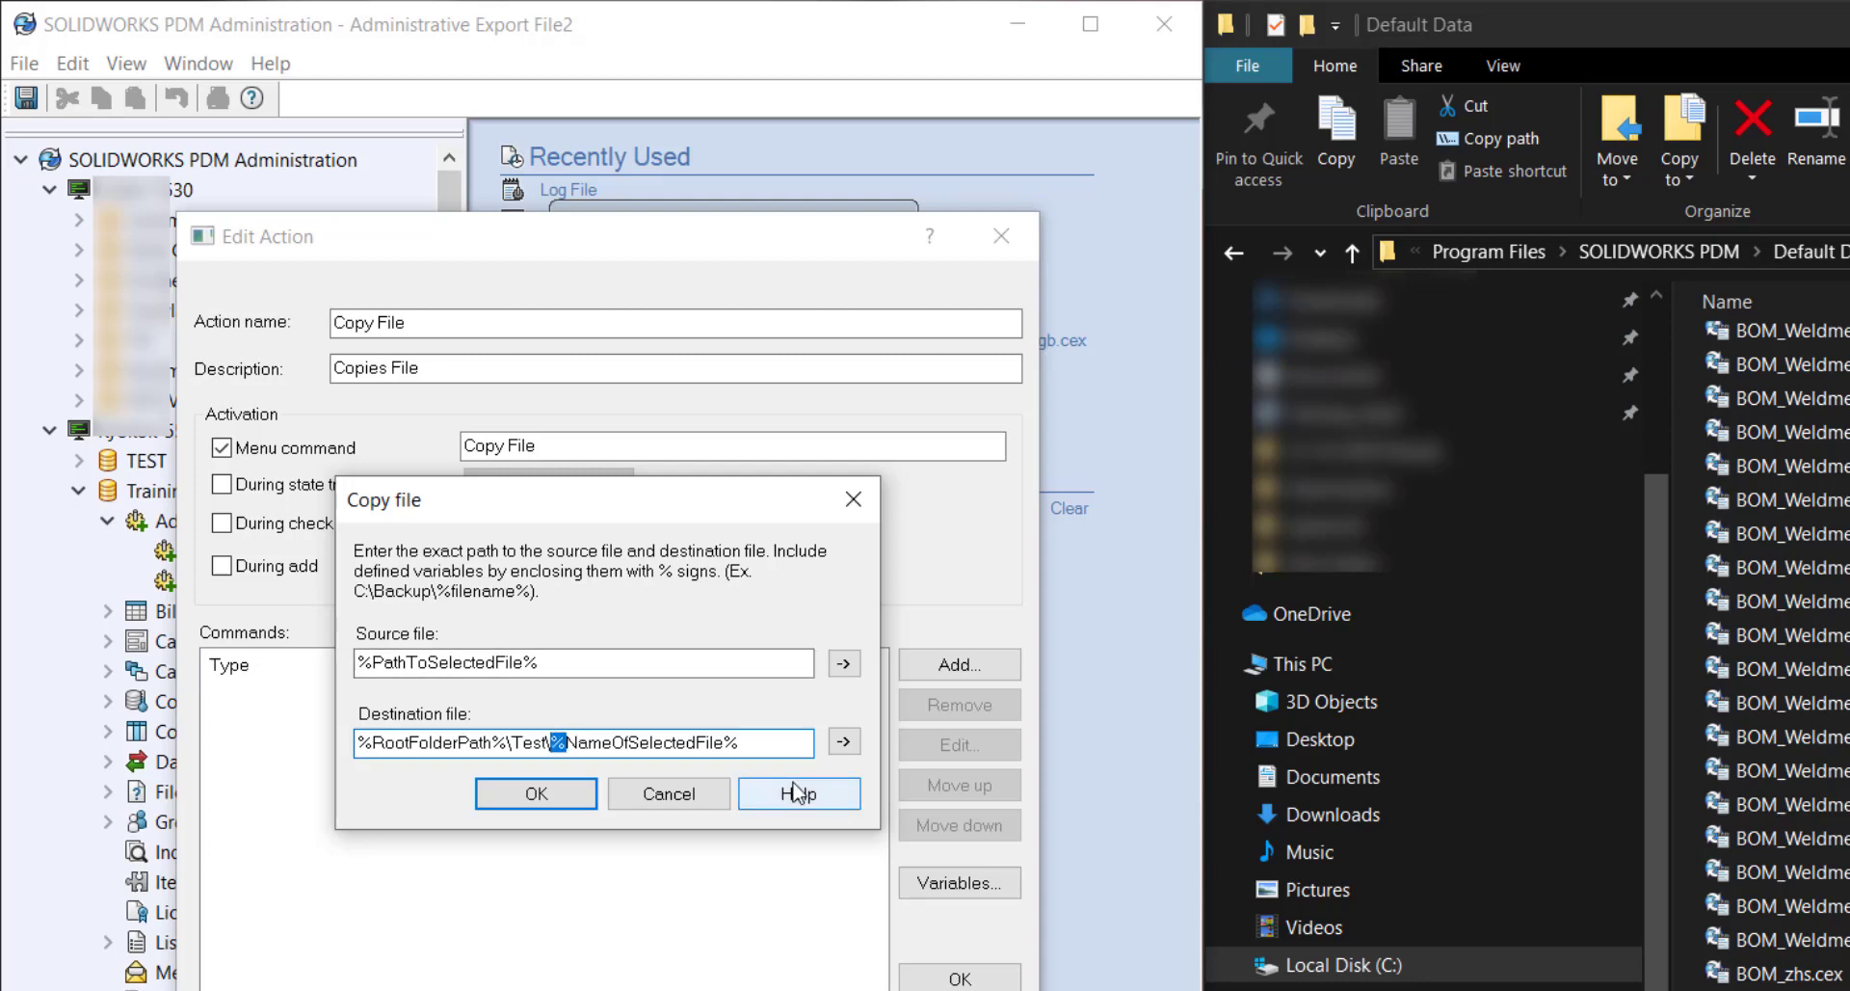
key("Right")
type("Test_")
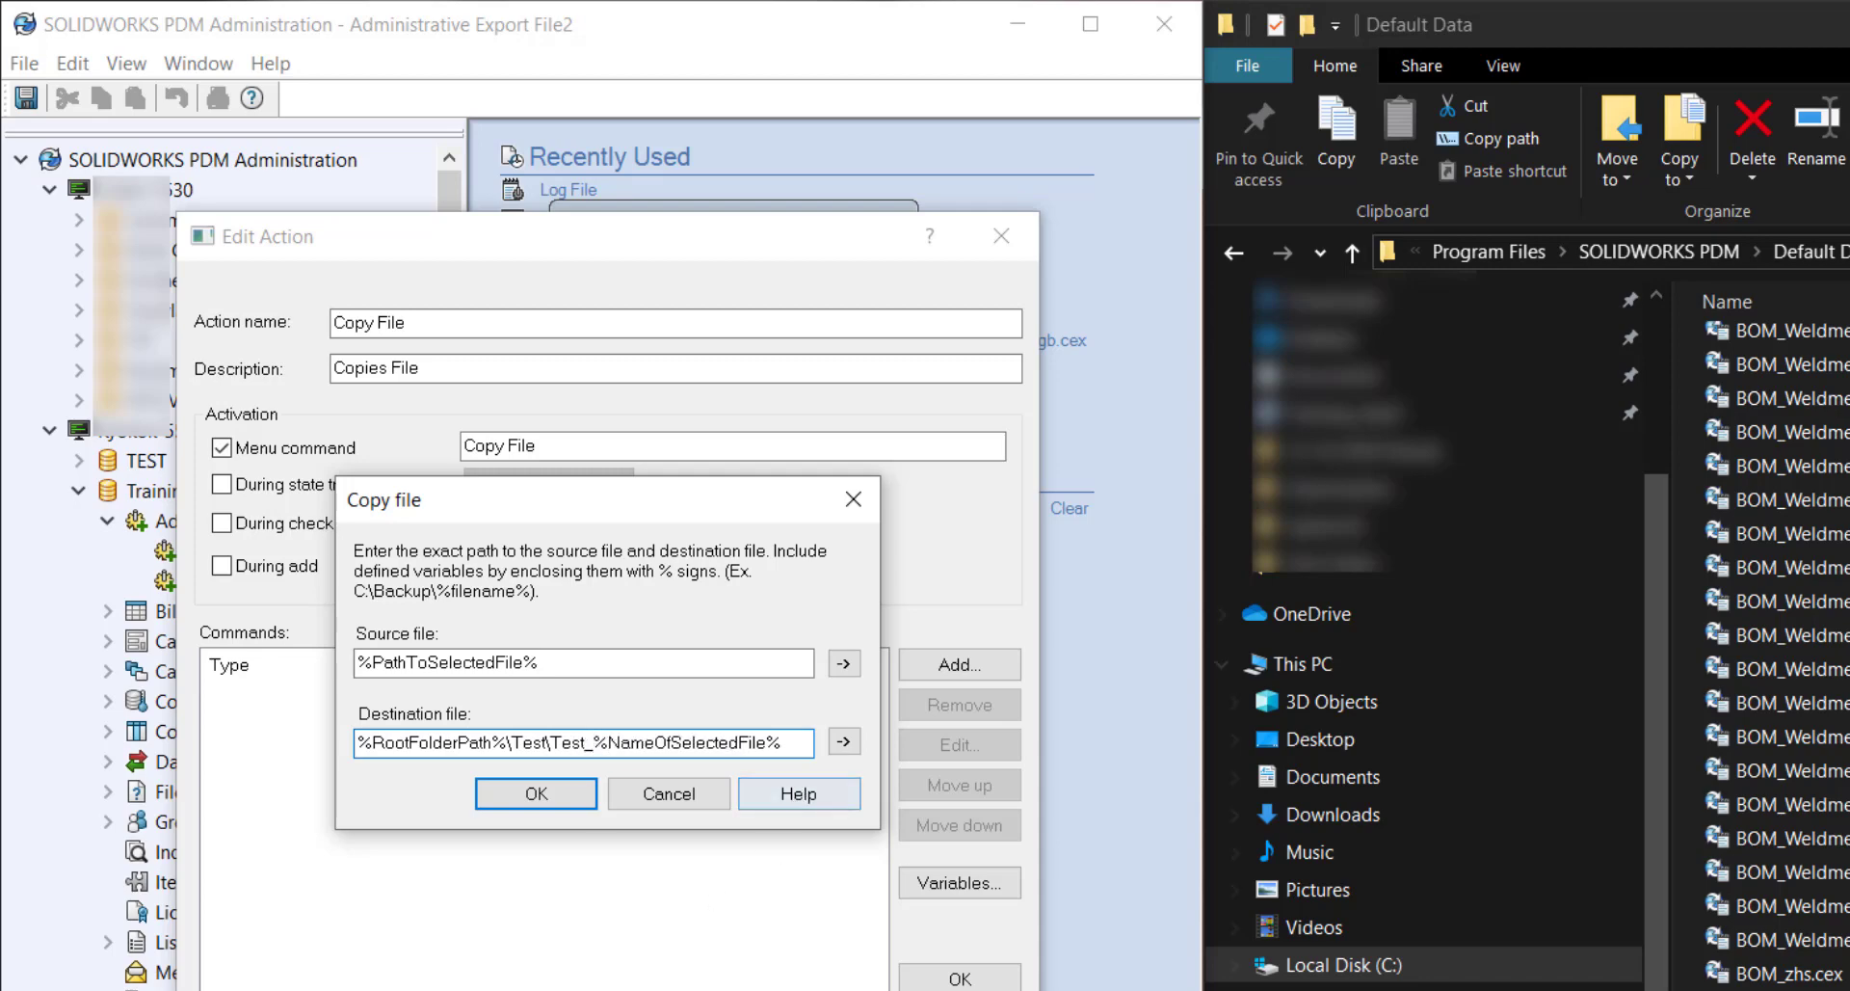
left_click_drag(631, 743, 748, 743)
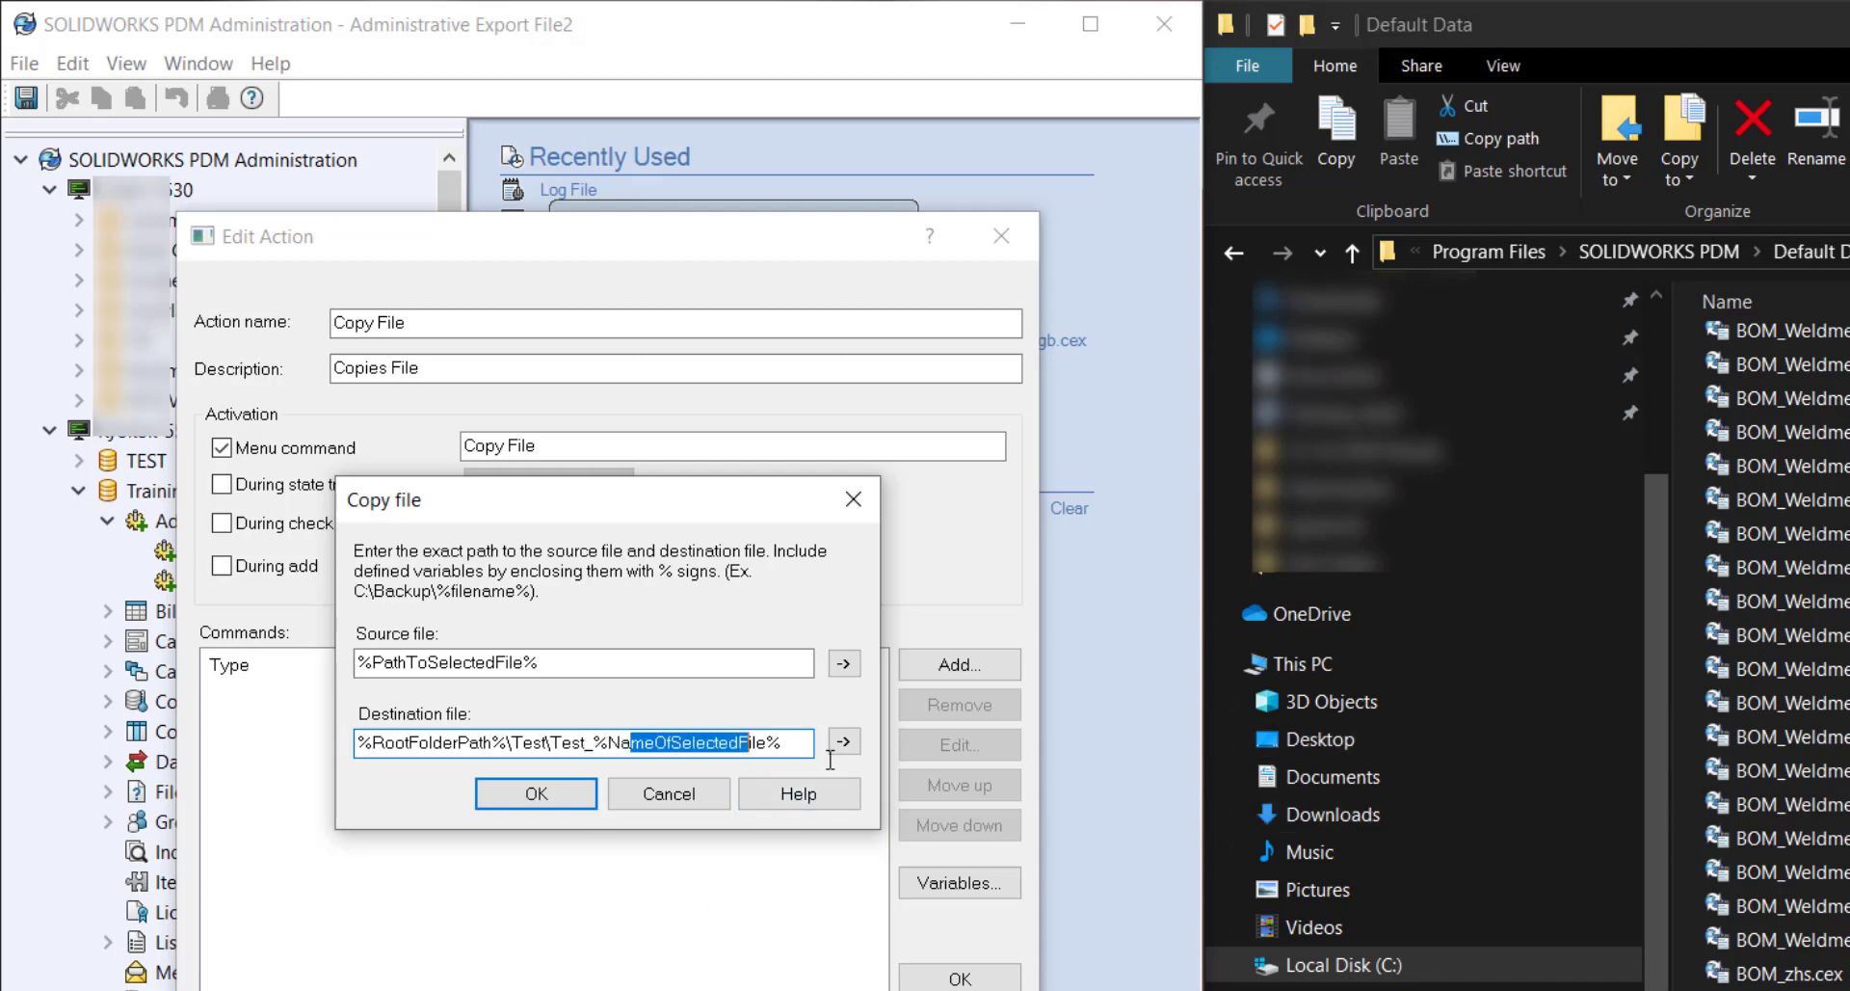
Accept the Copy file command's source and destination paths, and save the Copy File action in the Dispatch add-in's installed actions
left_click(752, 750)
left_click(795, 742)
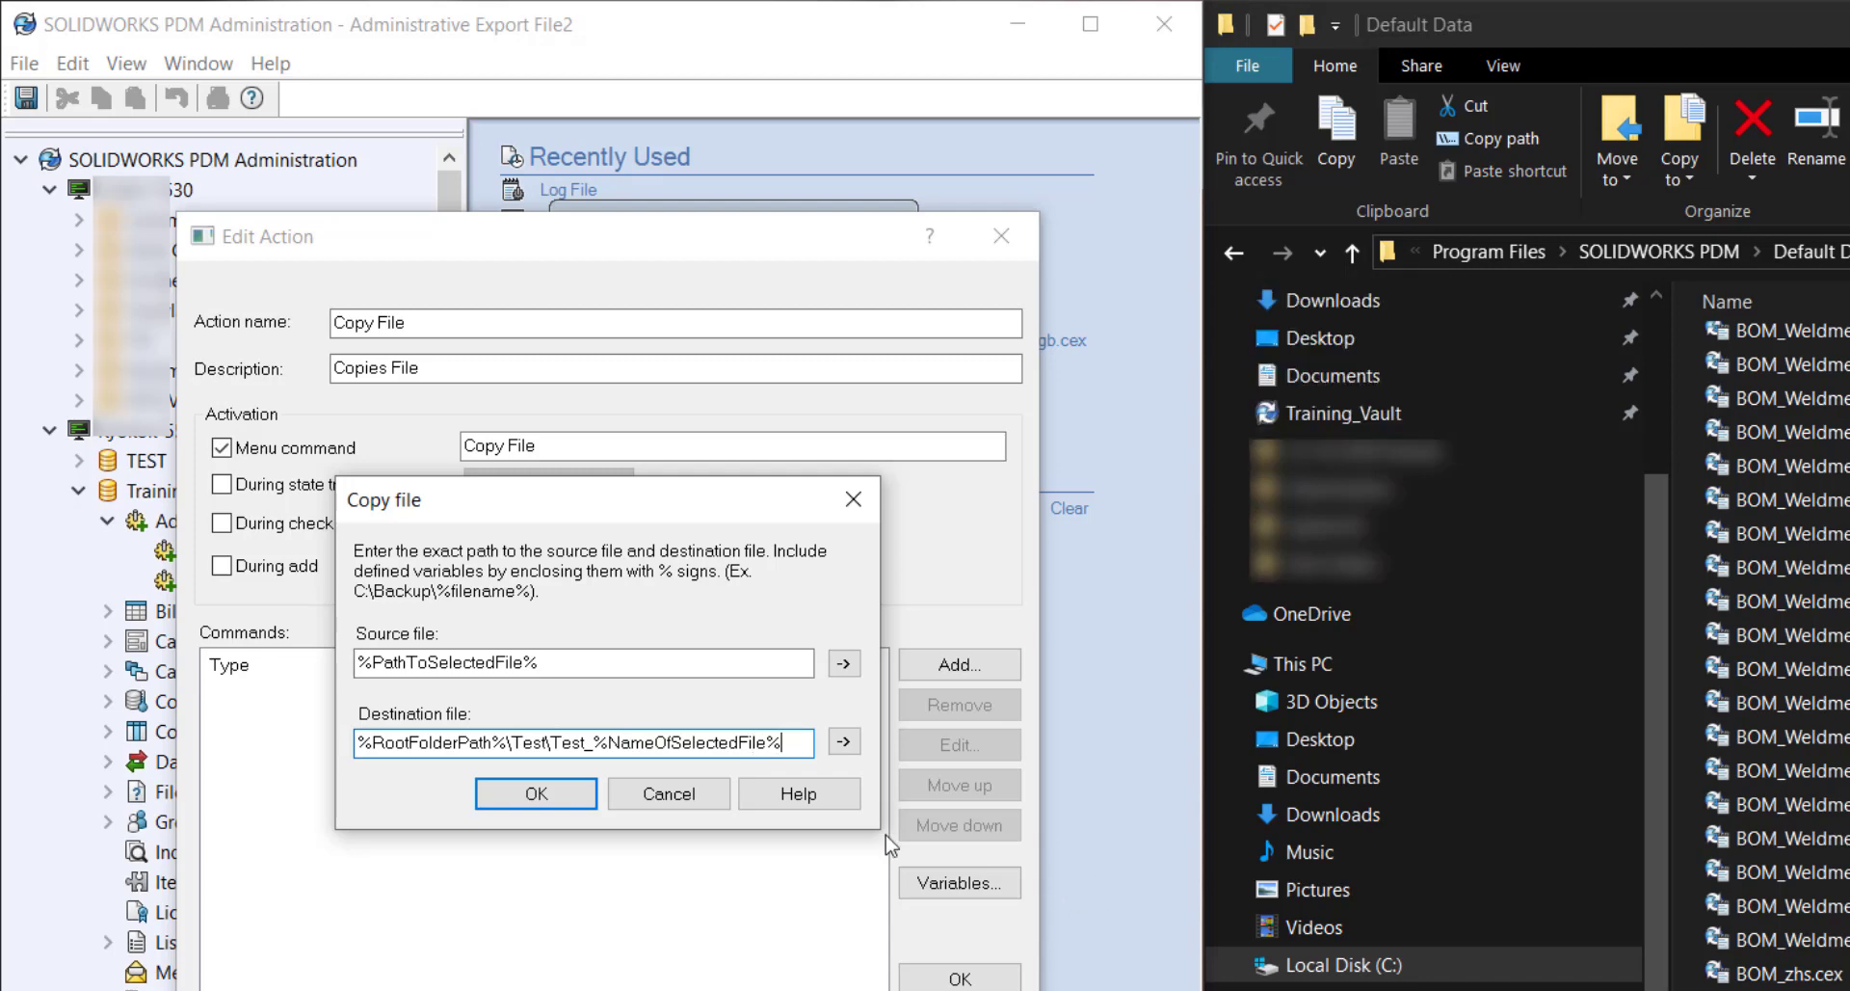
left_click(537, 793)
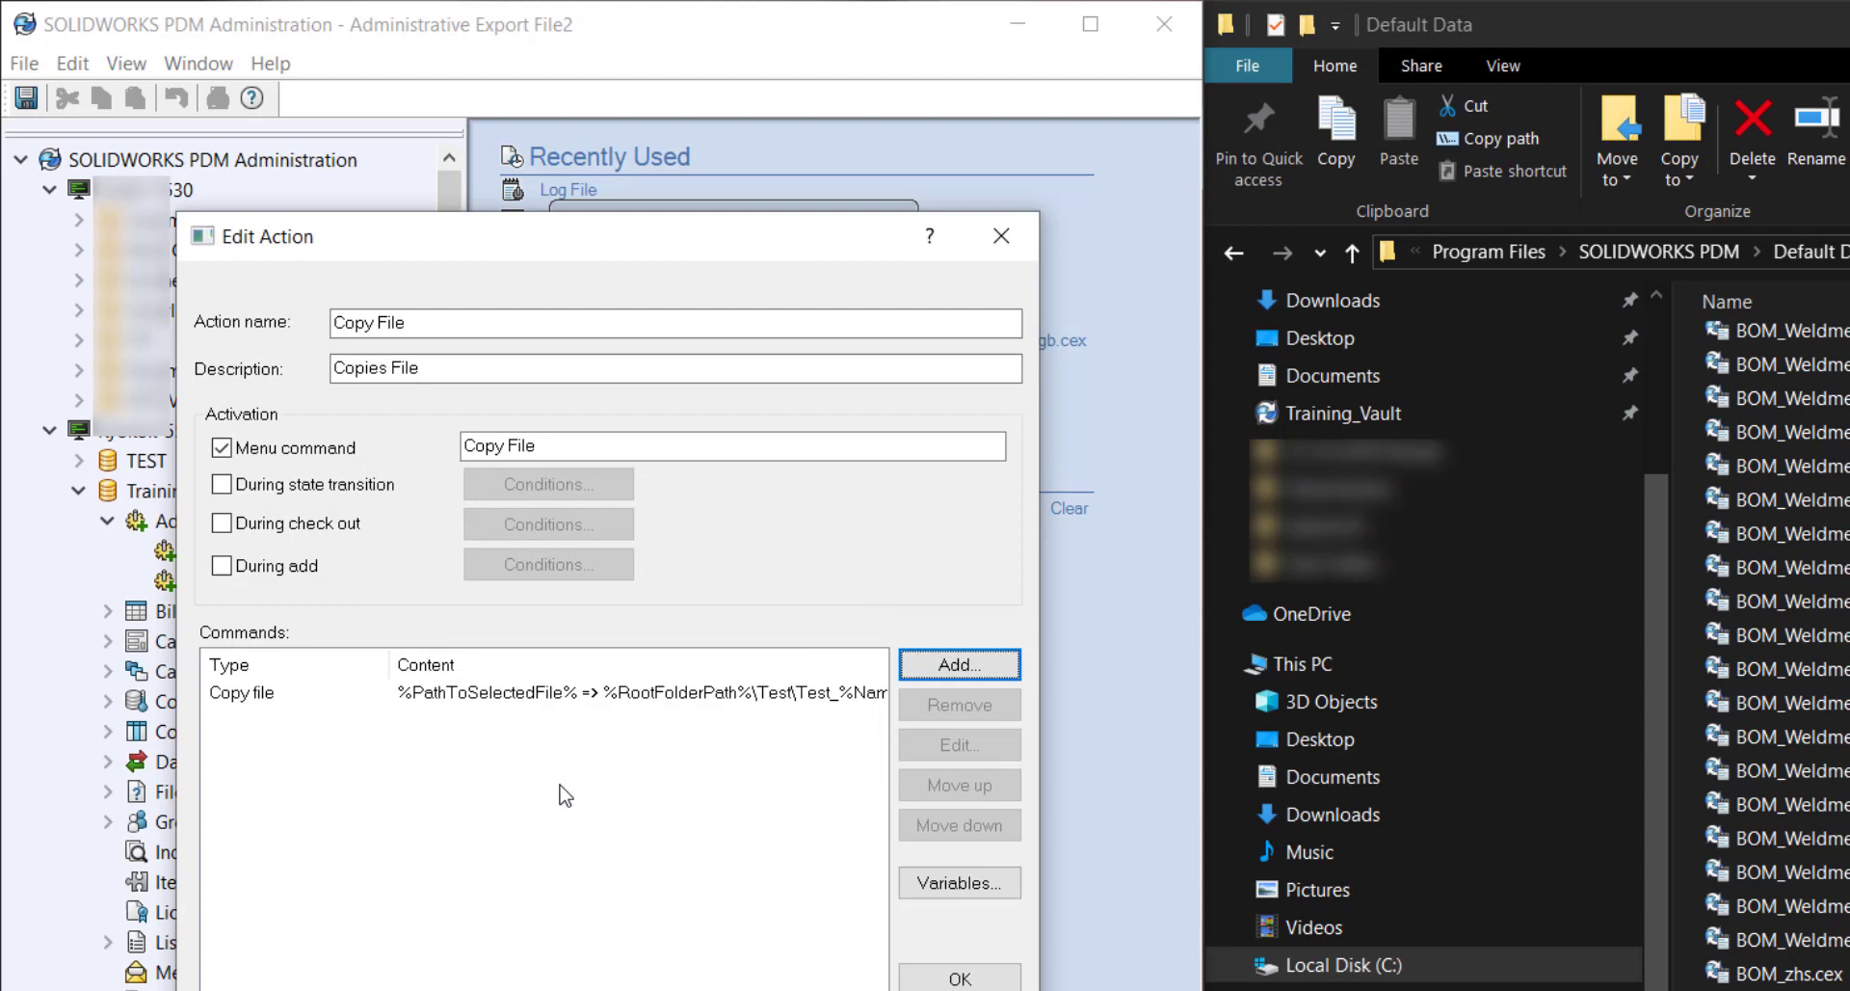
left_click(960, 977)
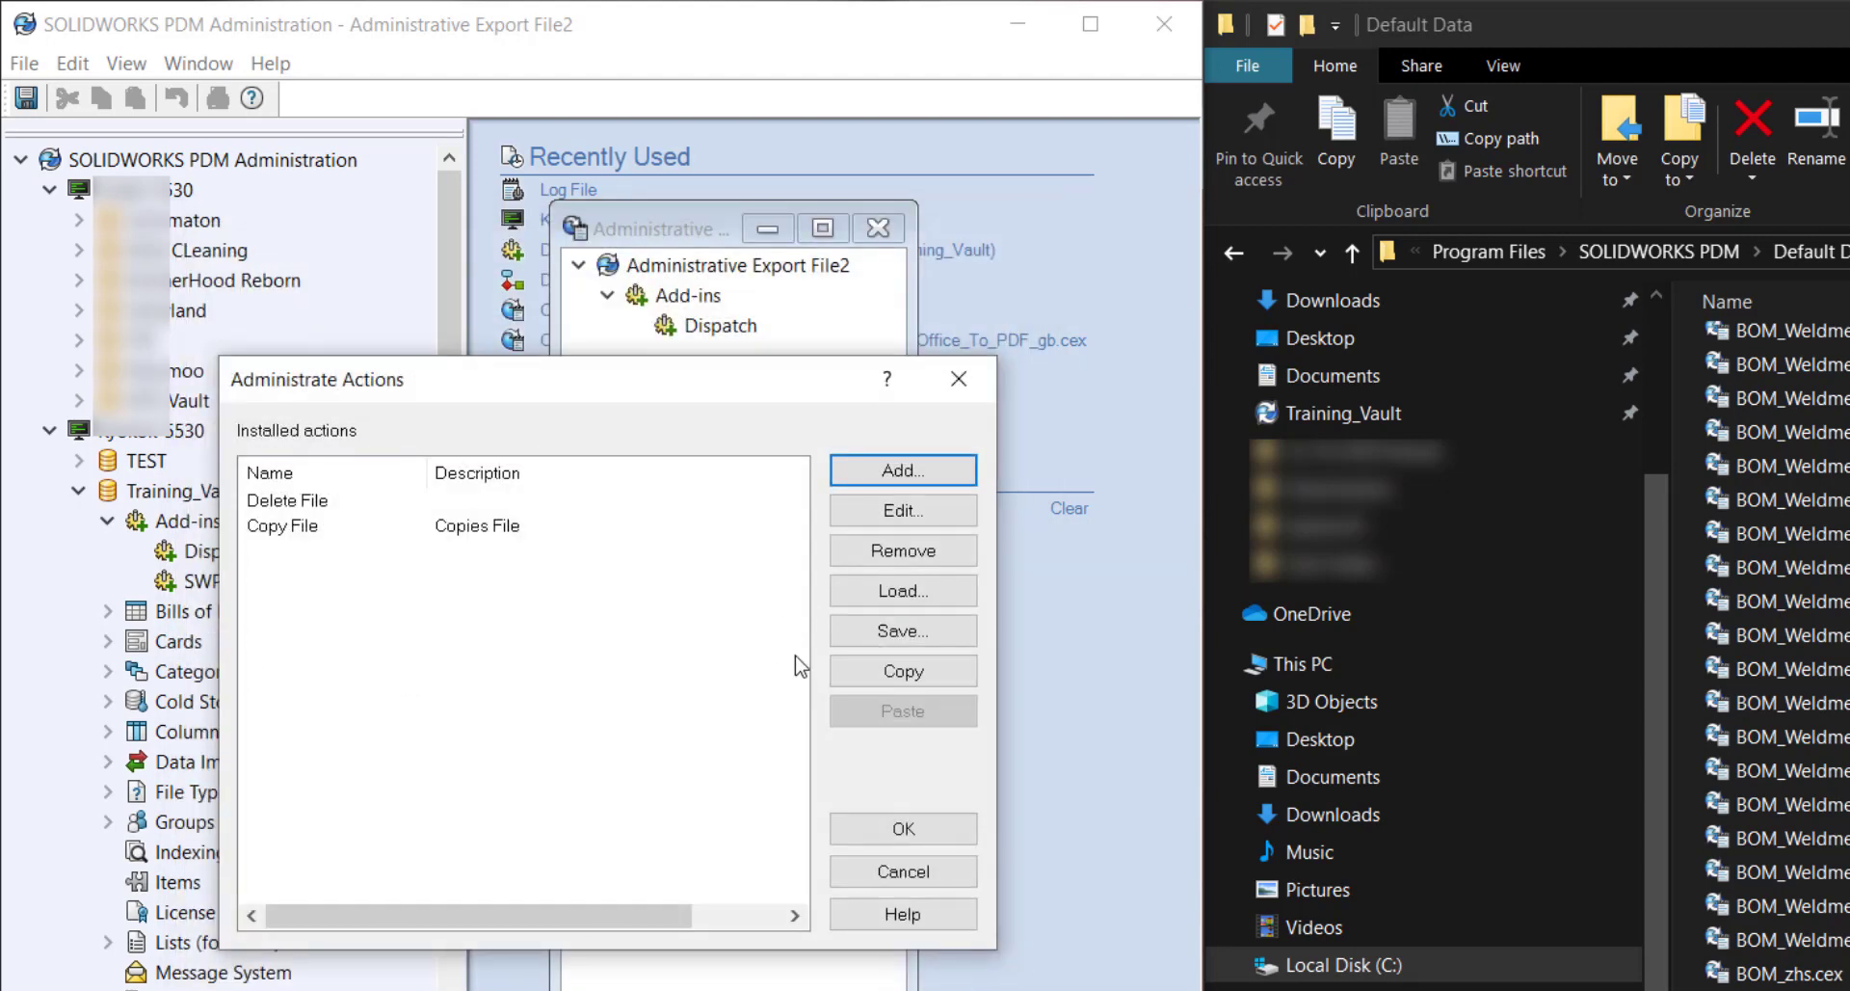
left_click(905, 835)
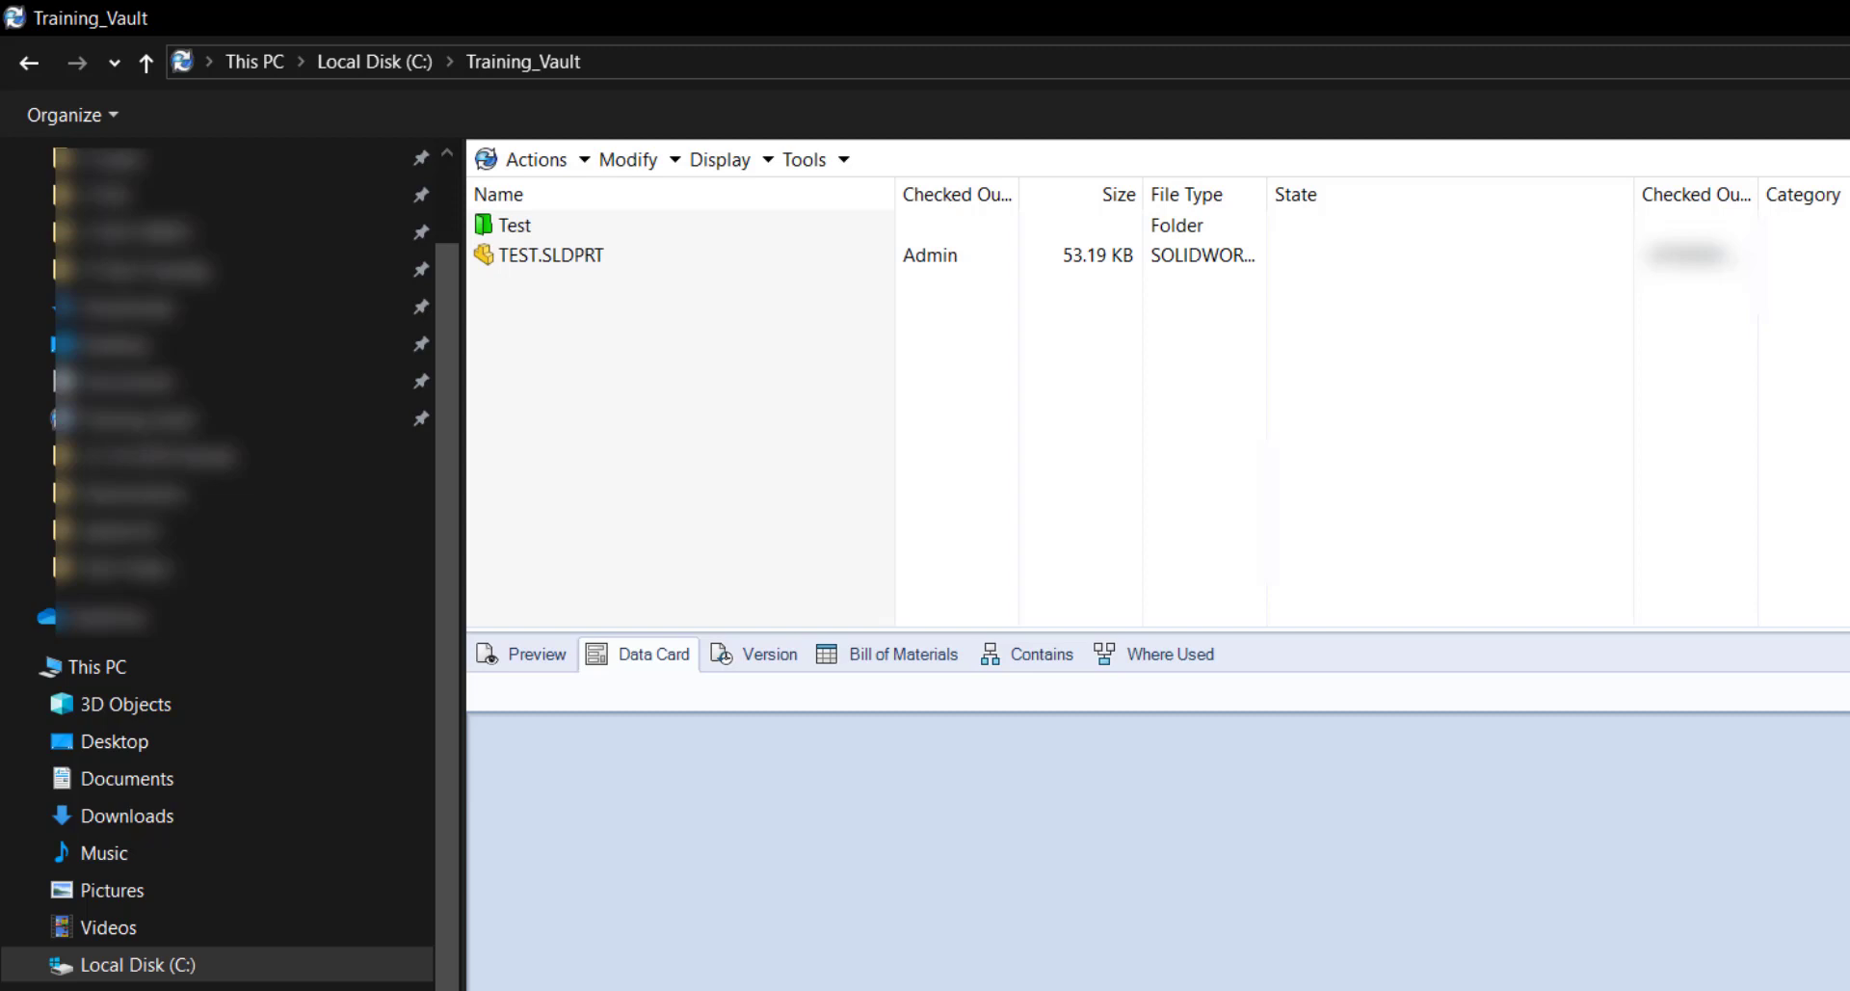
Inspect the contents of the Test folder in the Training_Vault file view, and return to the vault's root folder
left_click(621, 227)
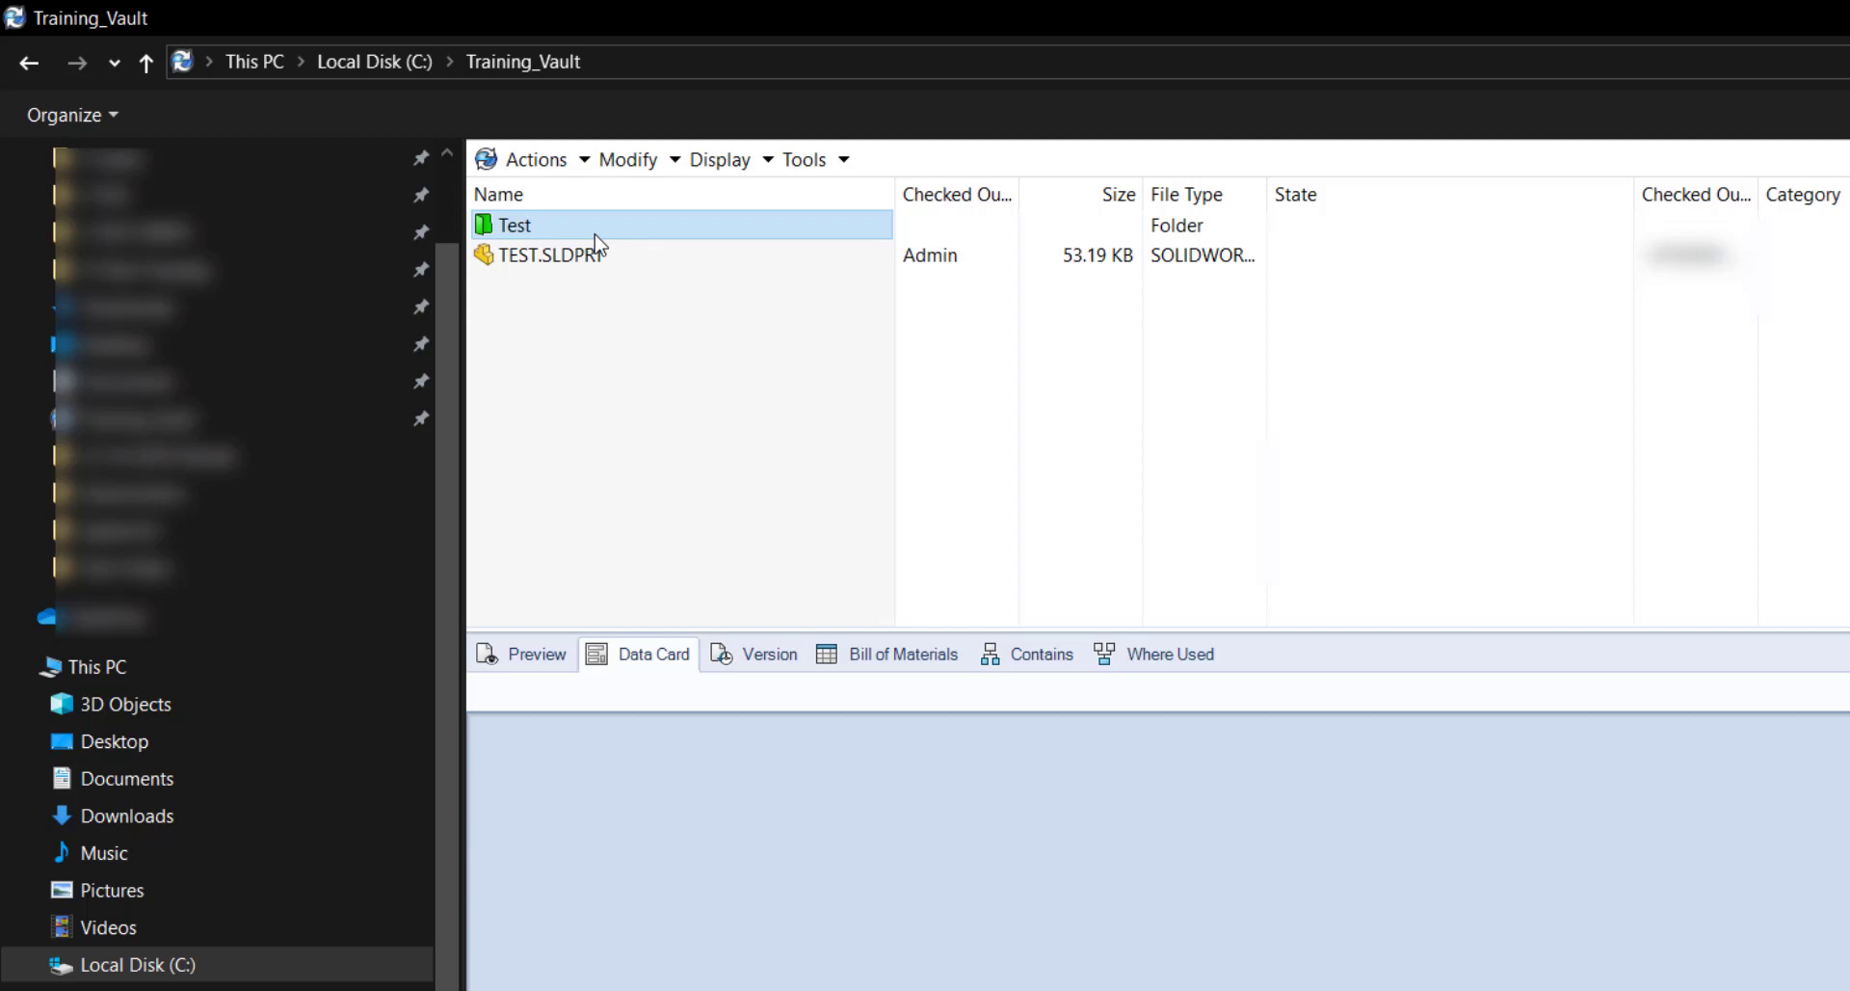
double_click(517, 229)
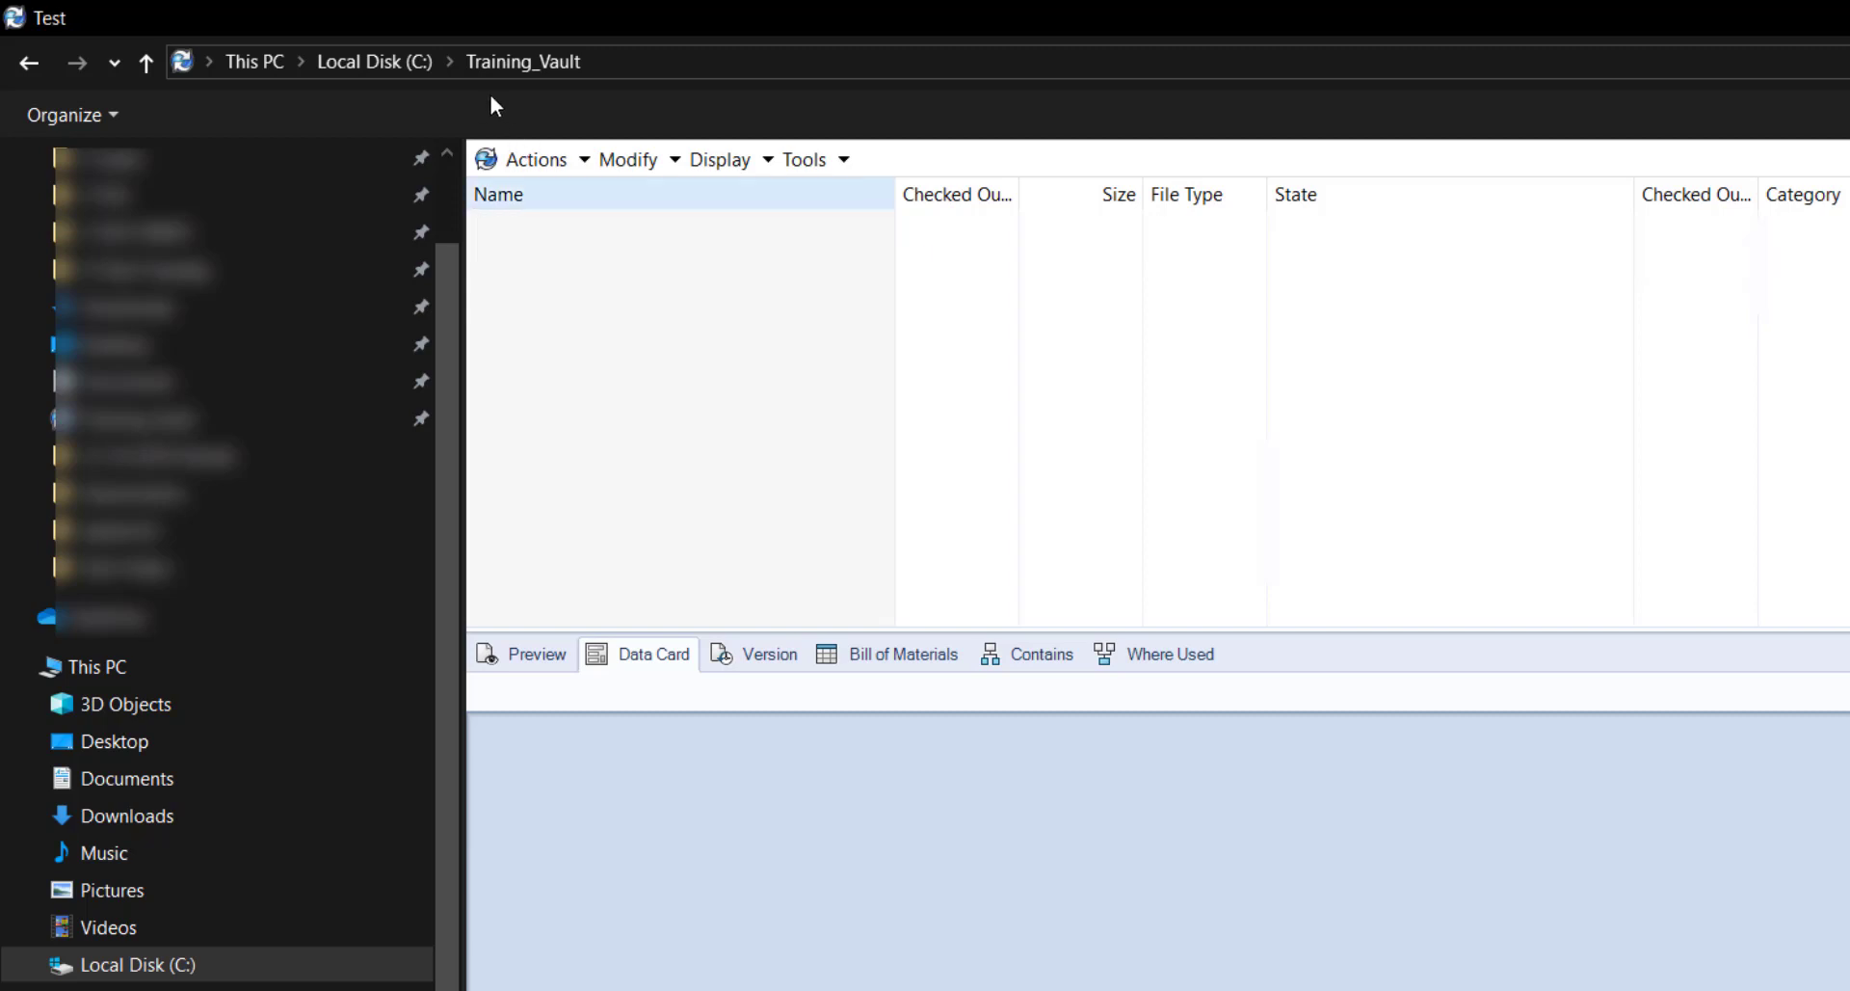
left_click(521, 63)
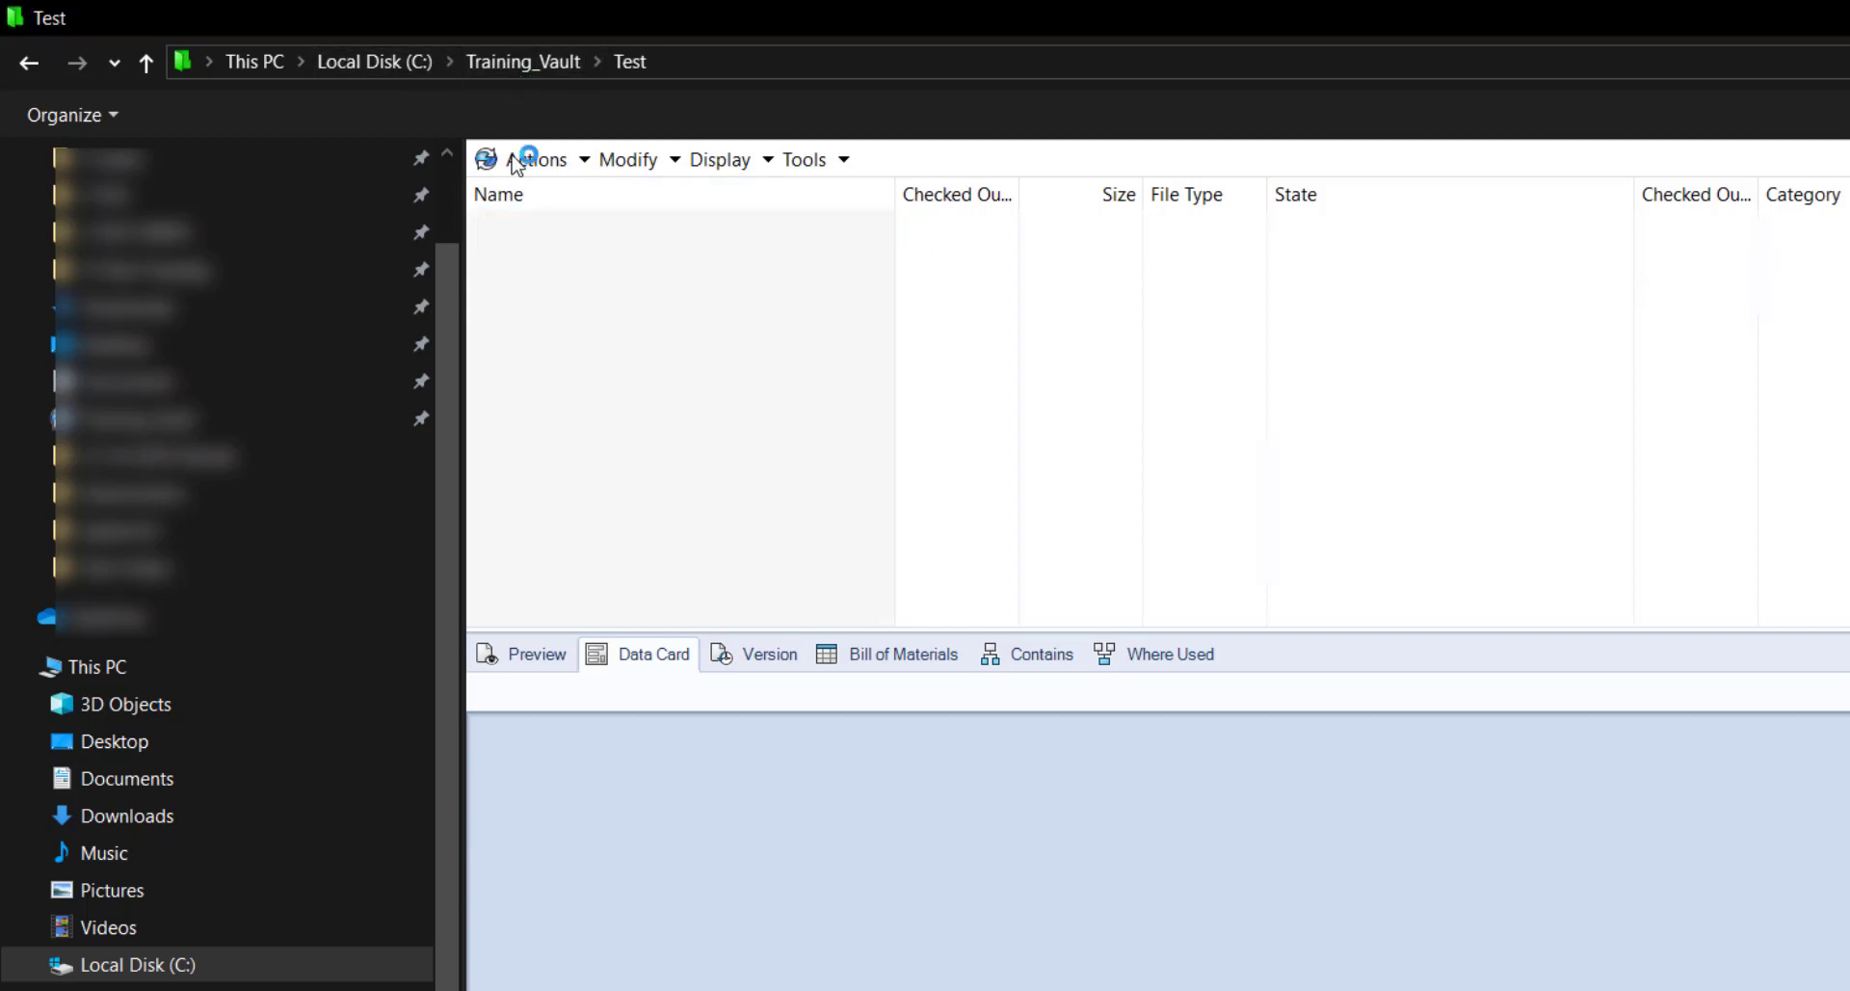
Run the Copy File action on TEST.SLDPRT, check the Test folder for the copy, and return to the vault root
left_click(515, 256)
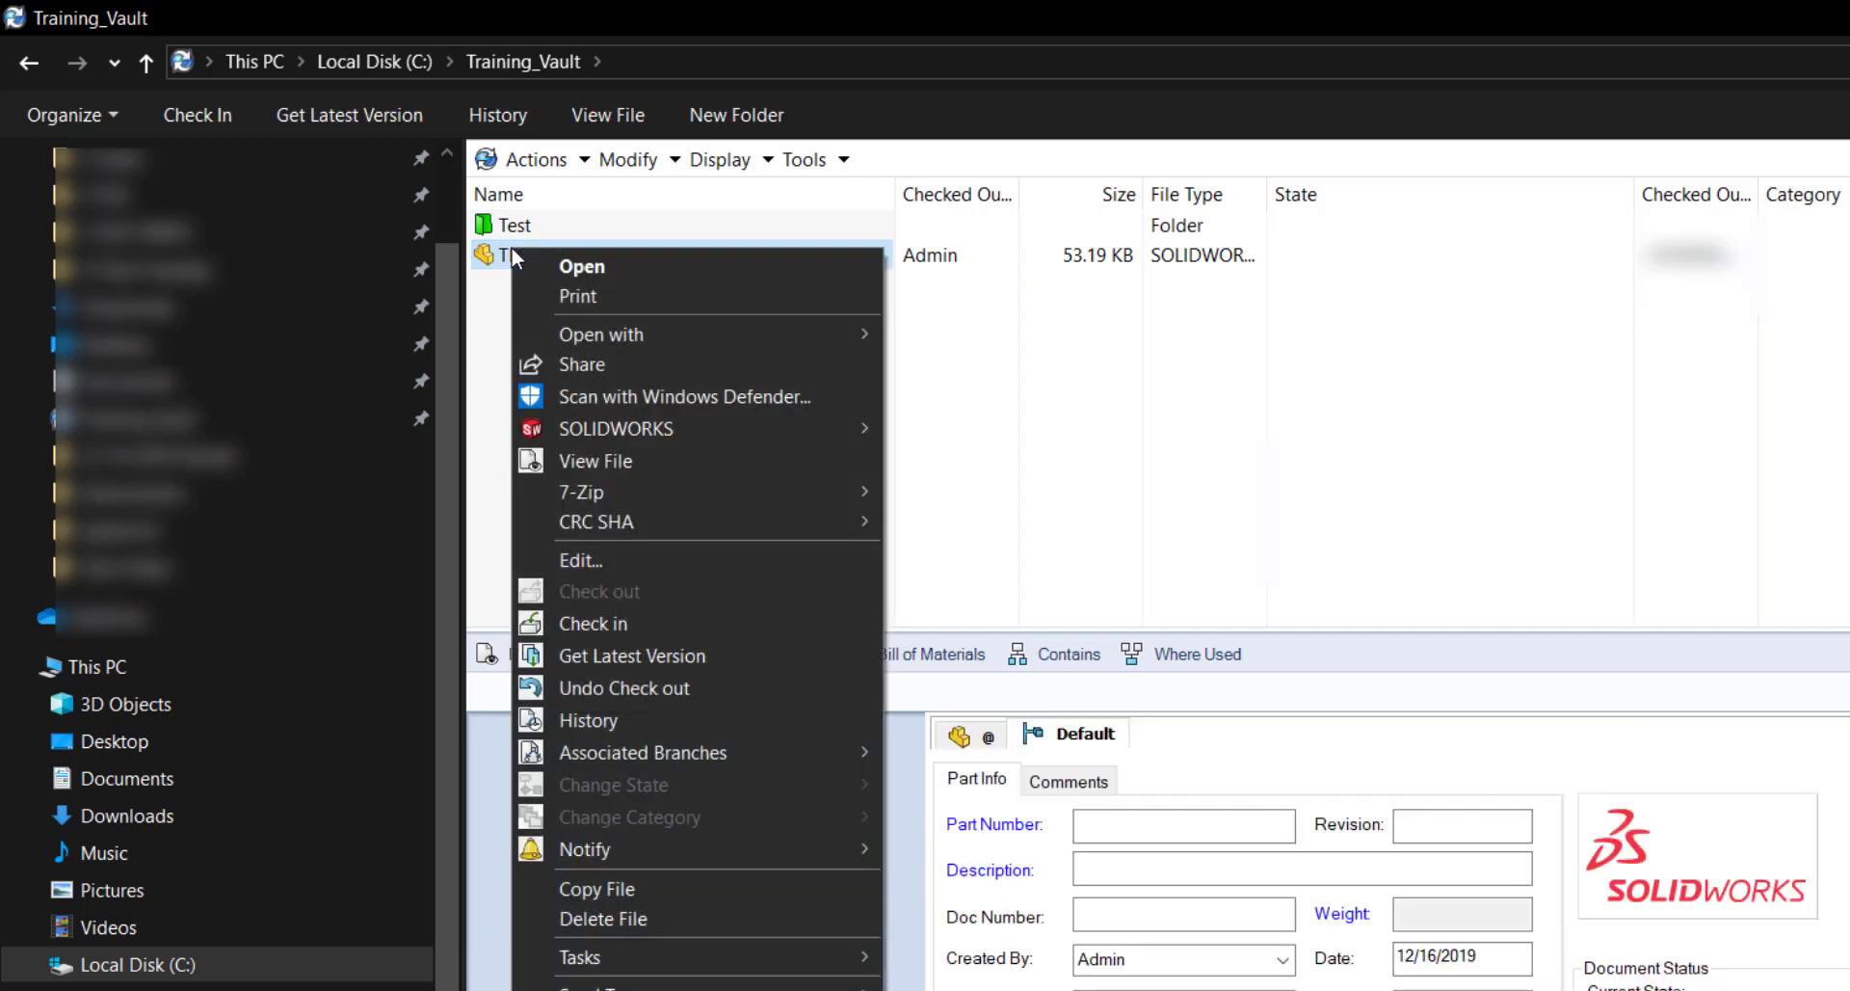
left_click(693, 884)
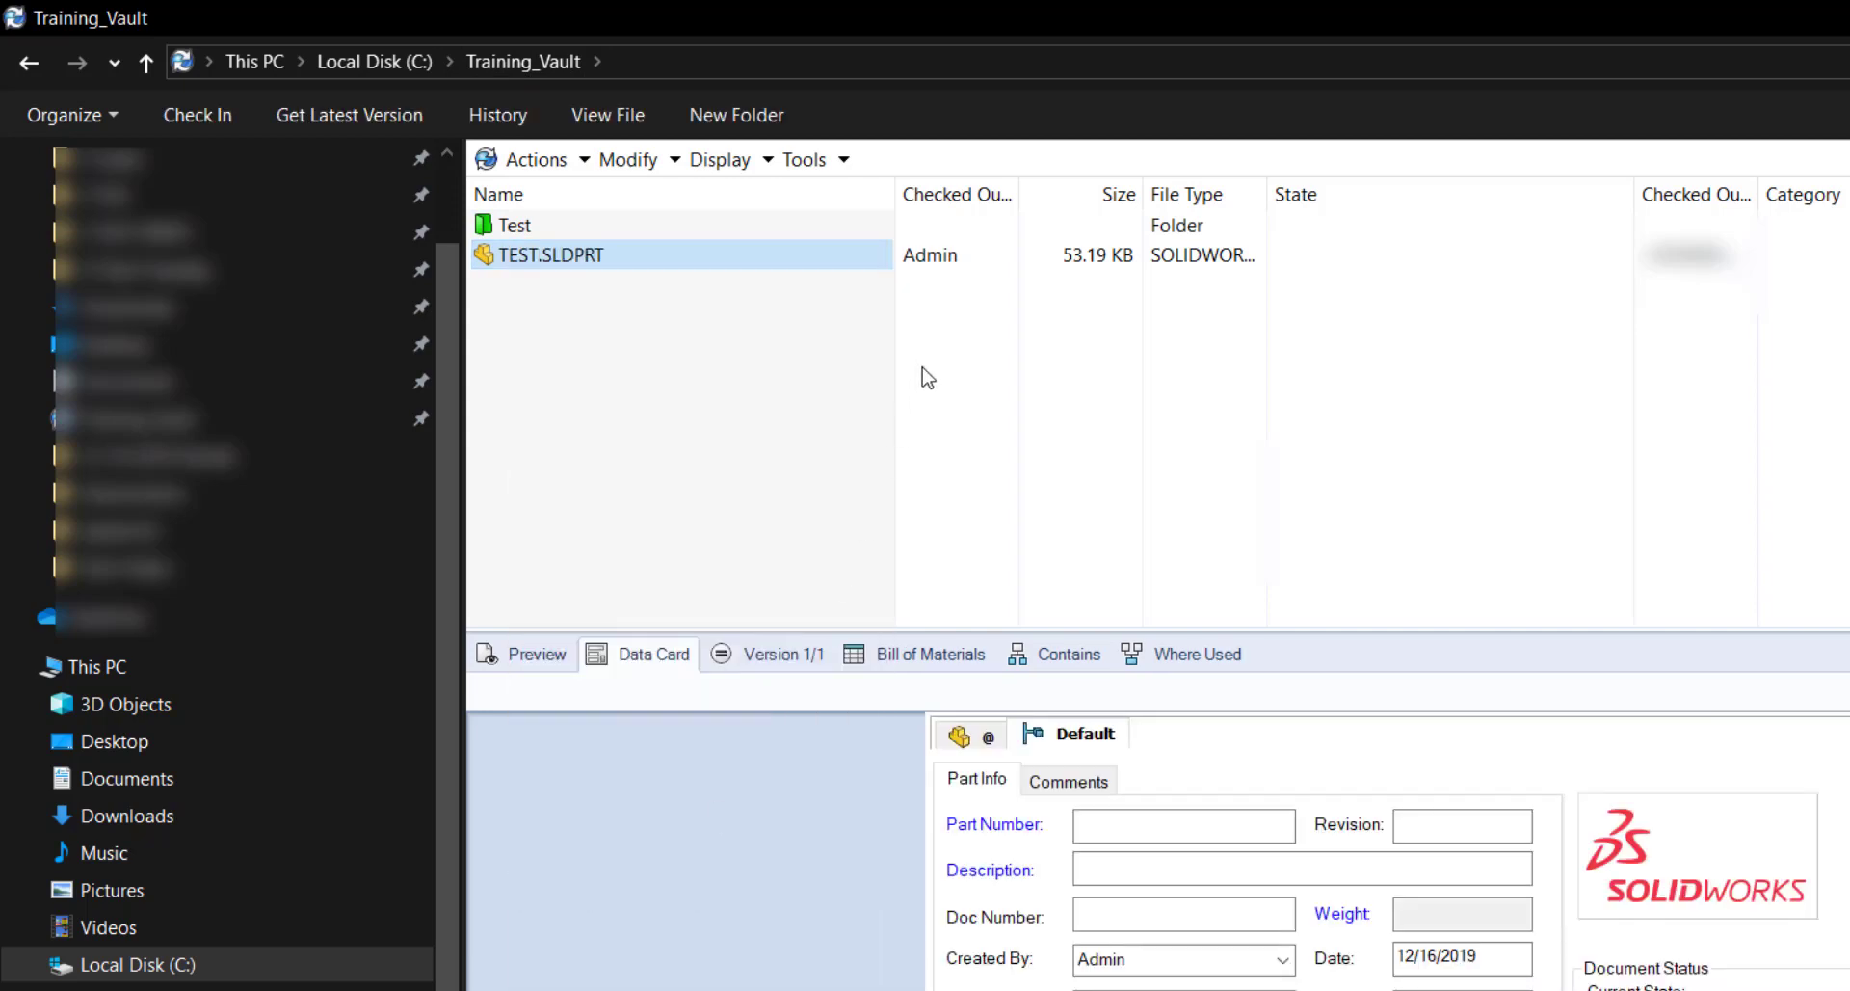
left_click(530, 229)
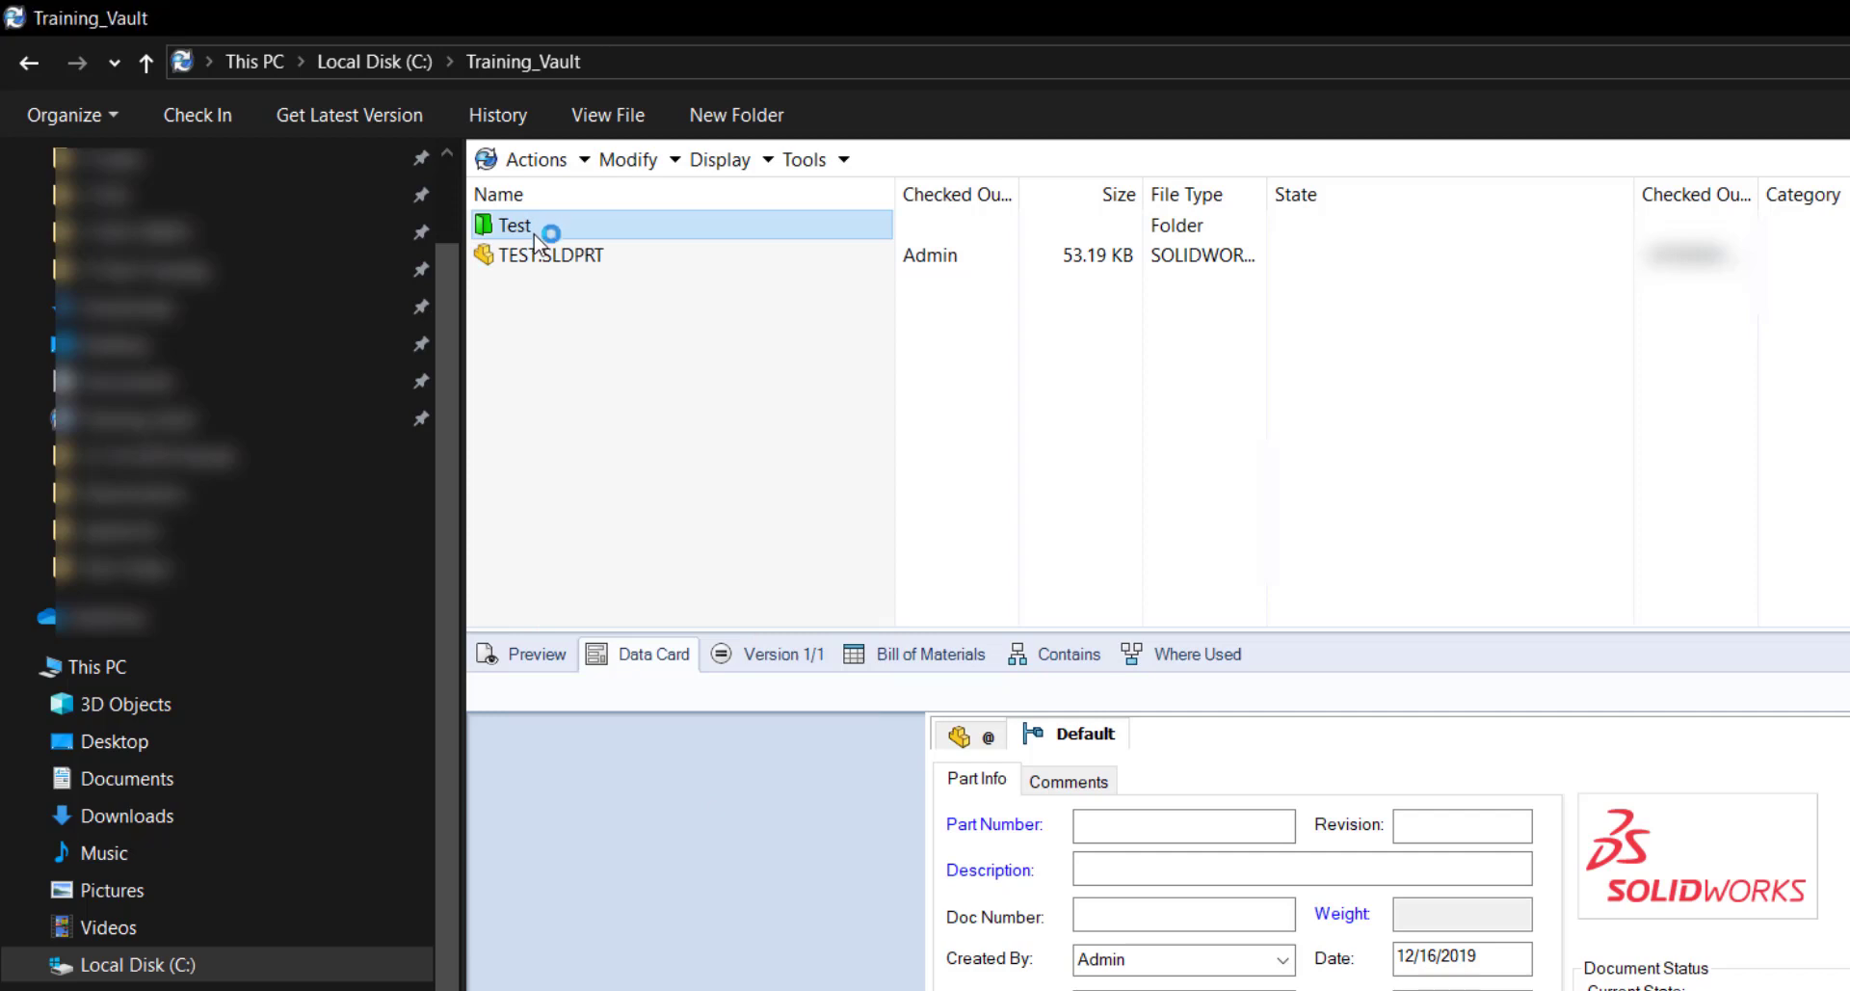
double_click(530, 227)
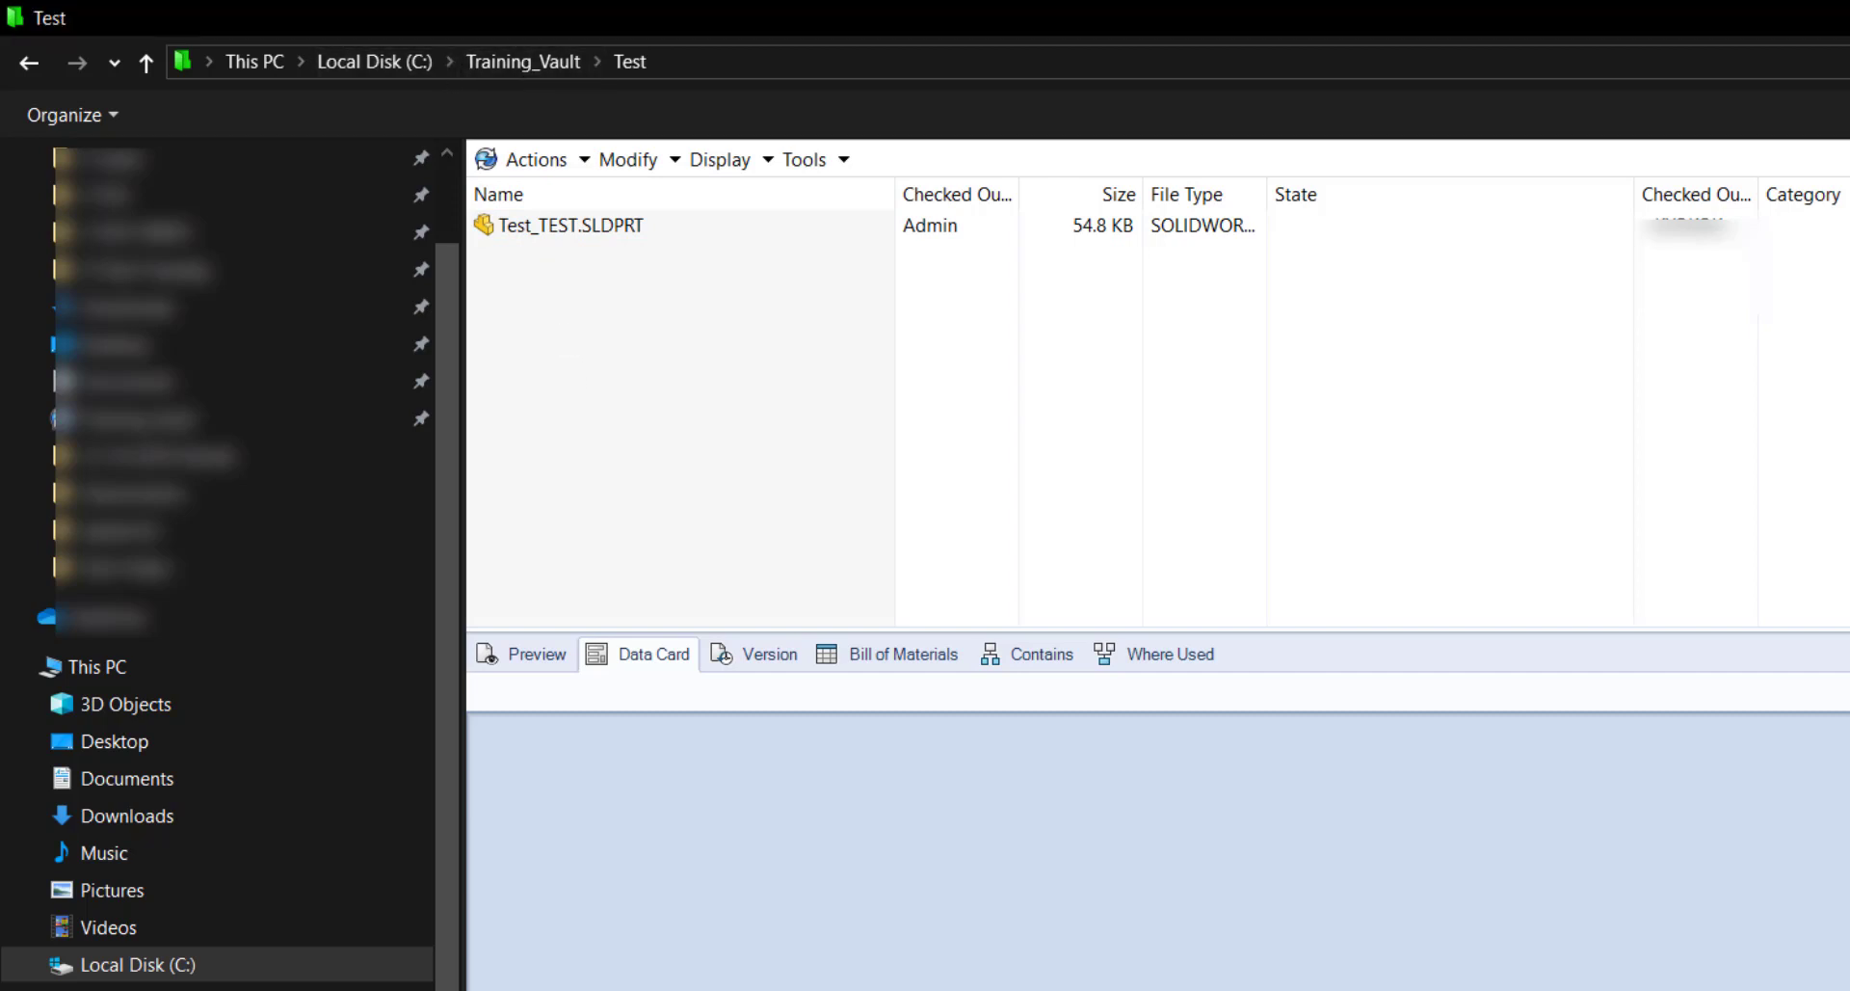
key("alt+Up")
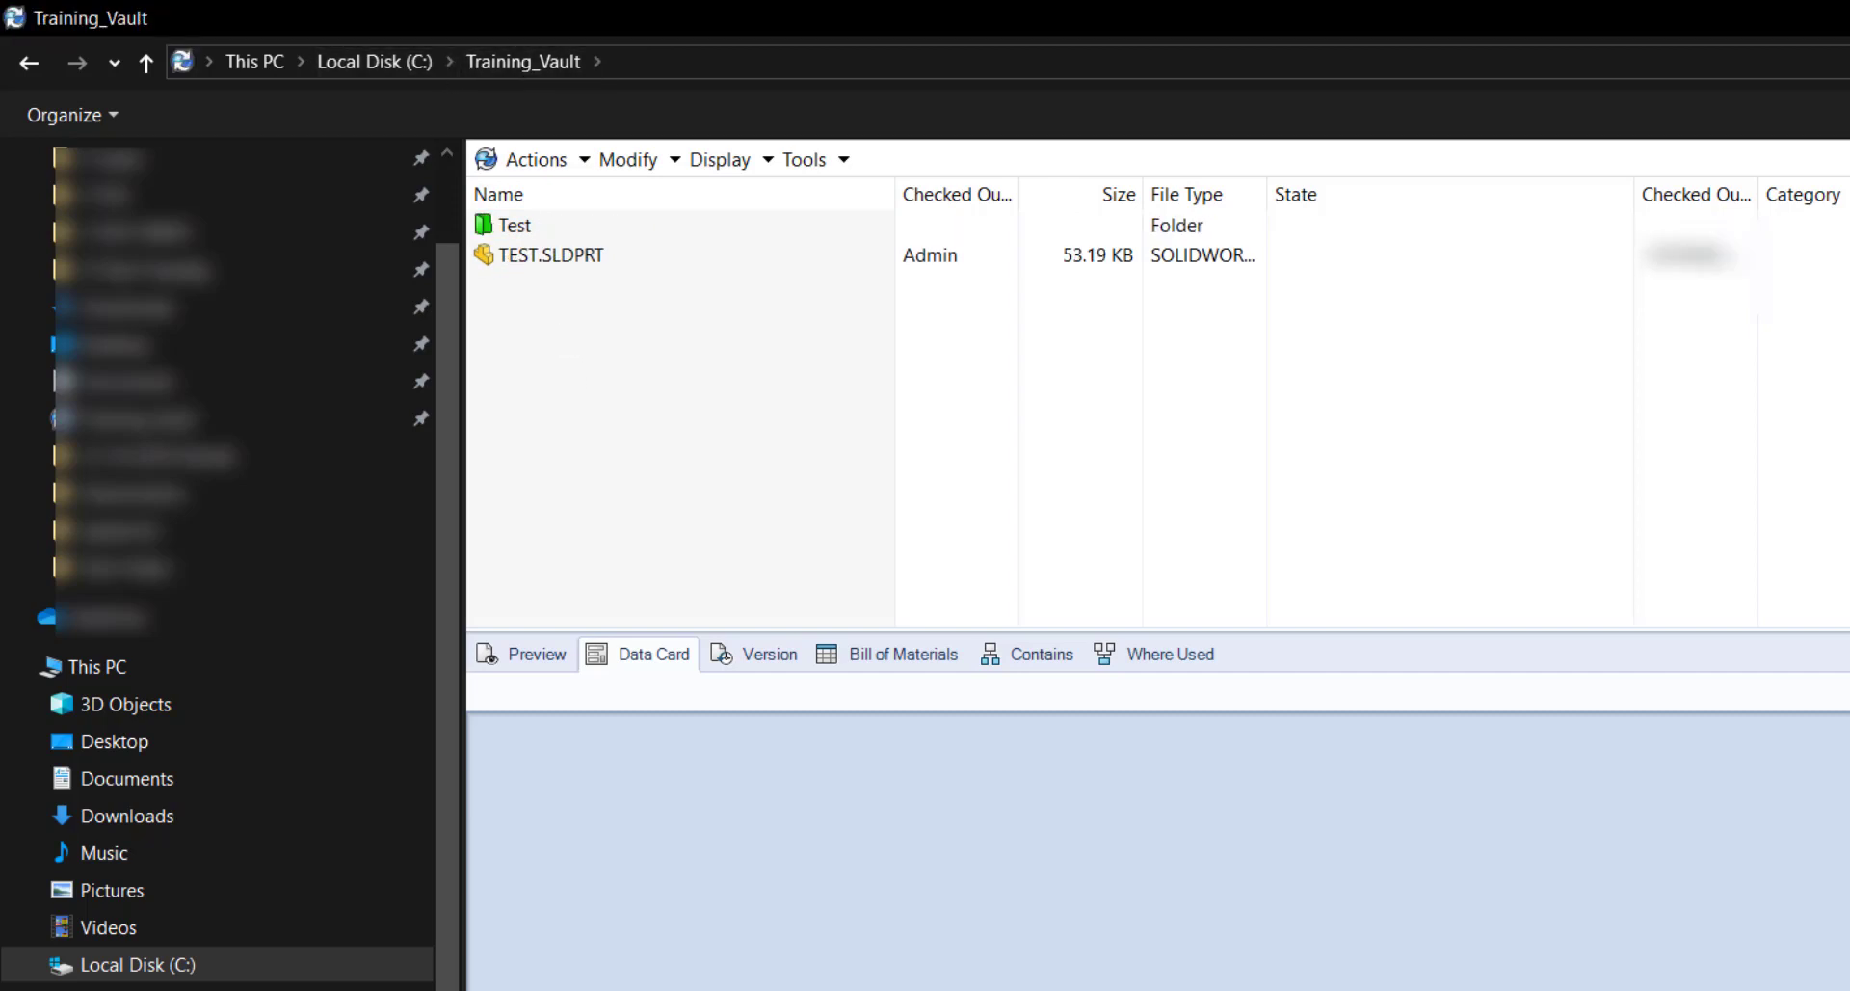
Switch to SOLIDWORKS PDM Administration and bring up the available commands for Training_Vault's Dispatch add-in
key("alt+Tab")
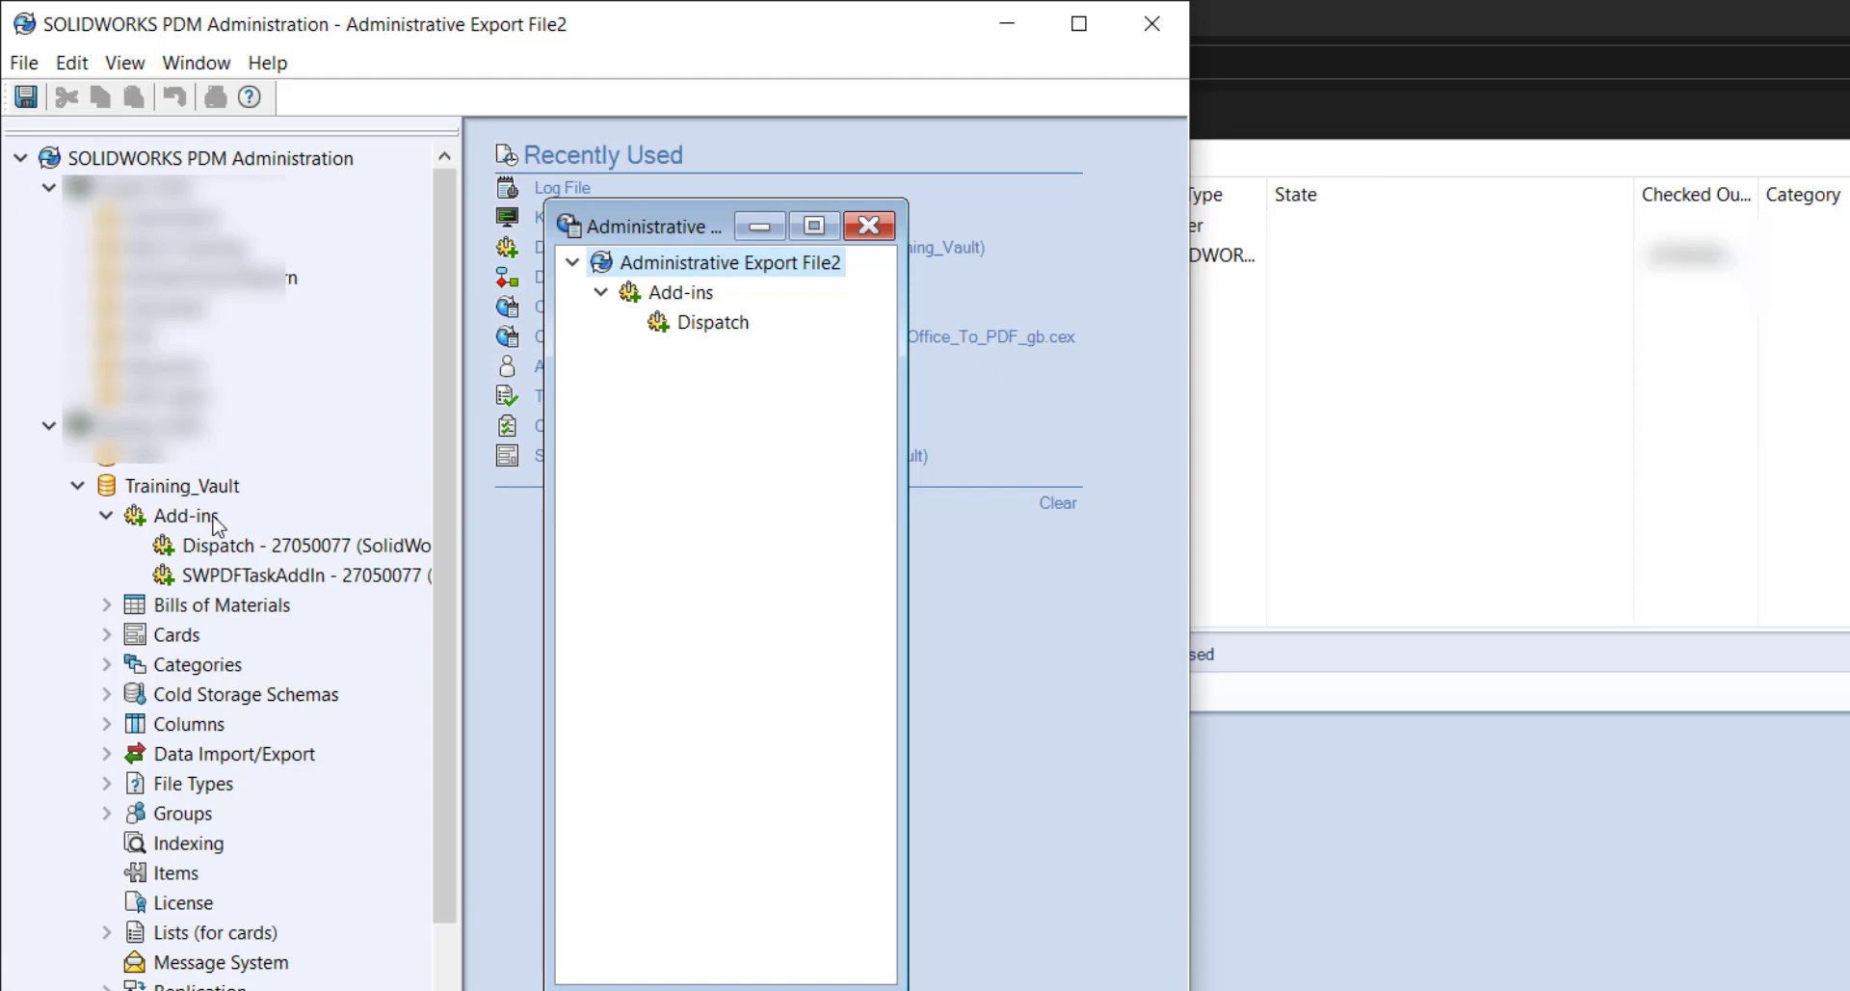
right_click(246, 548)
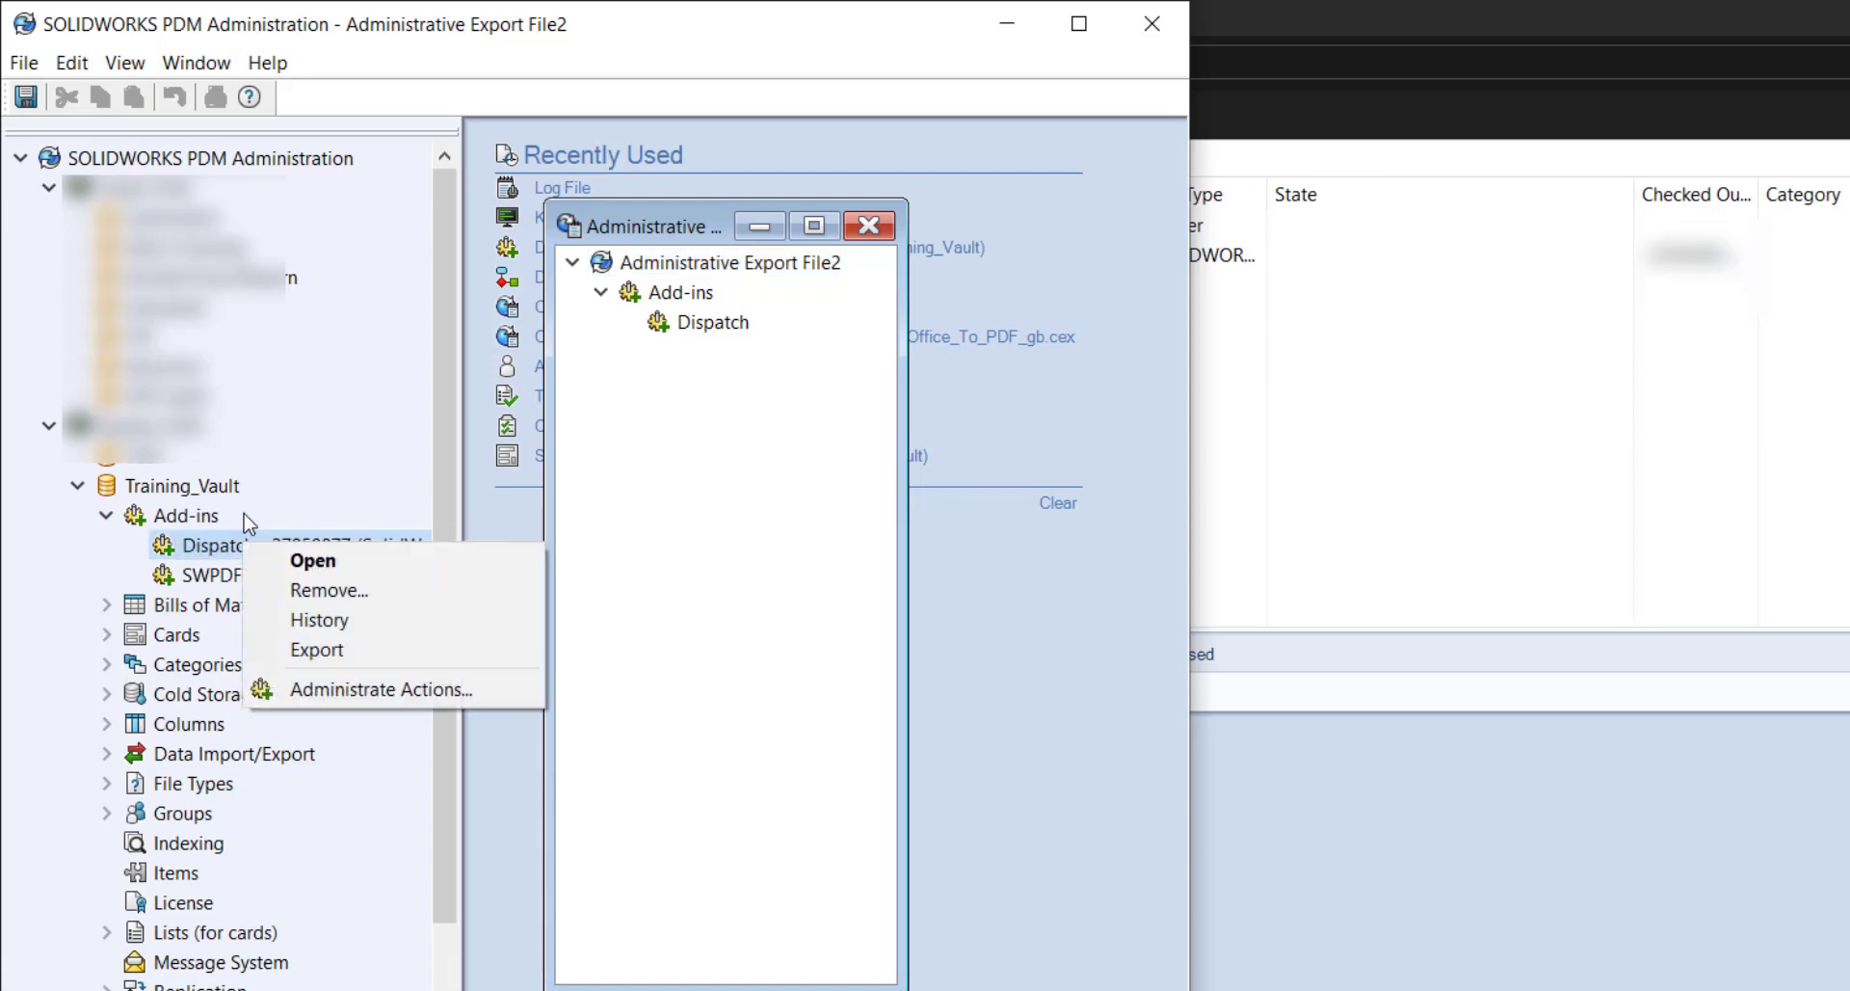